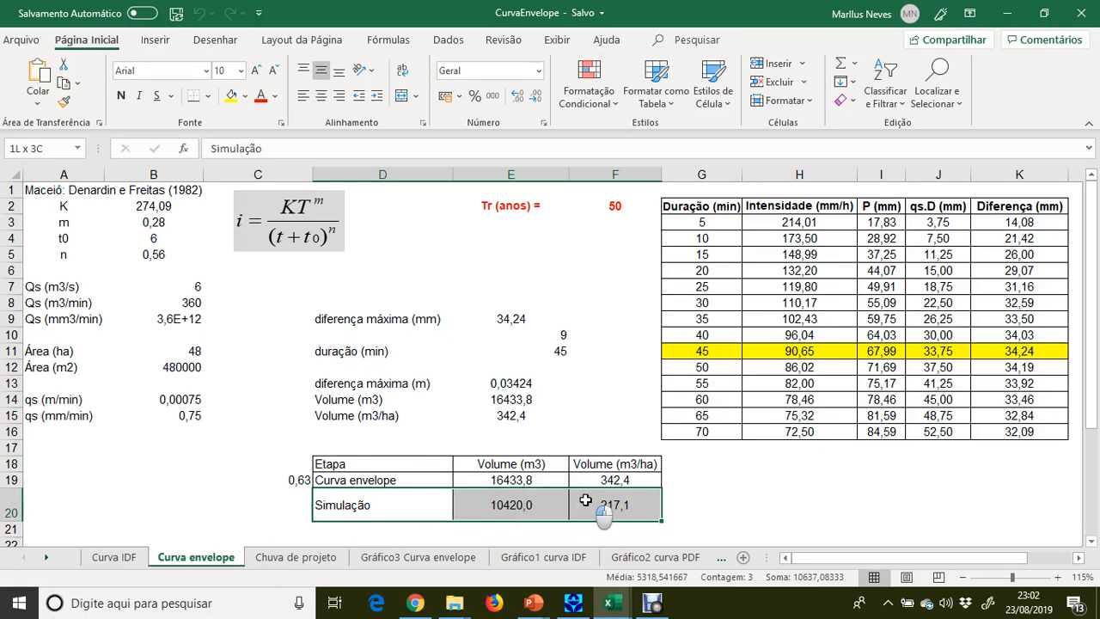
# Compare the Simulação and Curva envelope volumes in the summary table of the Curva envelope sheet
pyautogui.moveTo(585, 500); pyautogui.dragTo(586, 502)
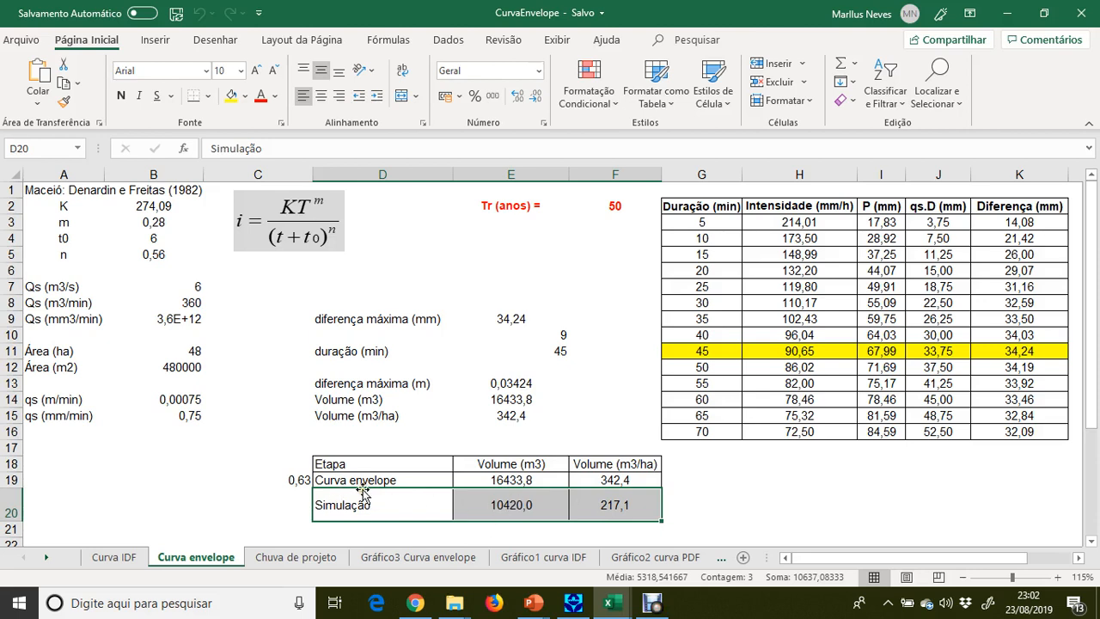
pyautogui.click(504, 507)
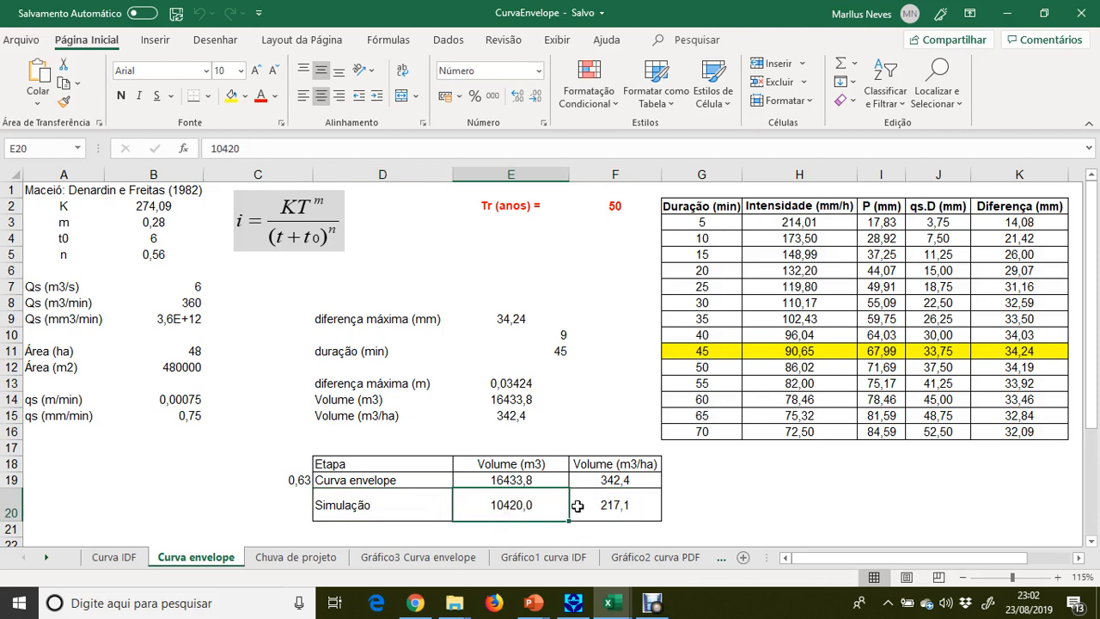
pyautogui.click(542, 480)
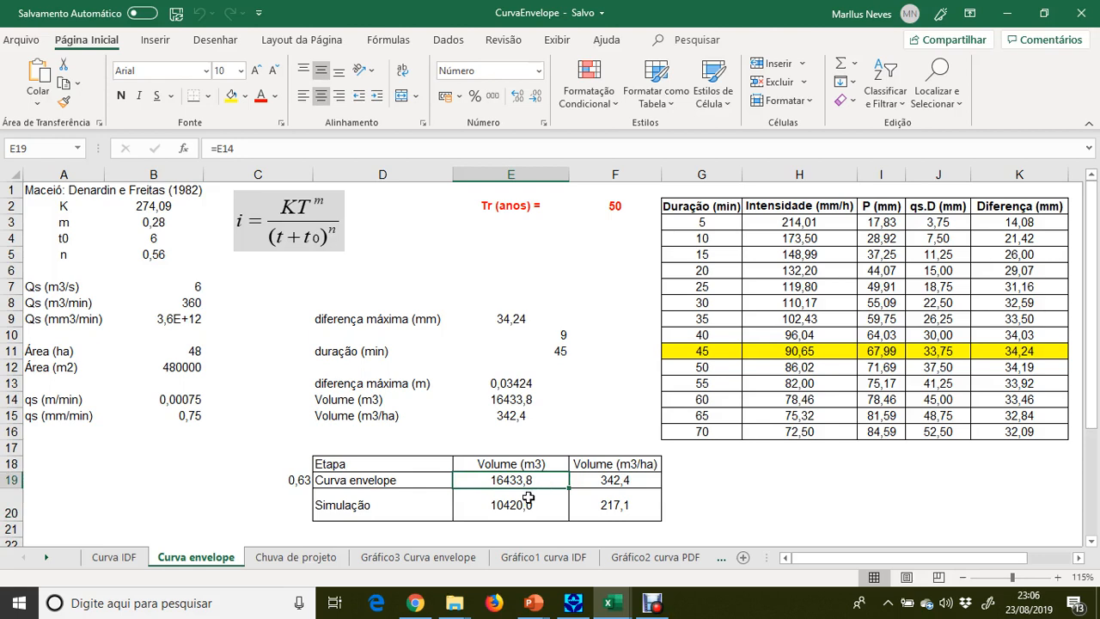
# Examine the alternating-blocks table on the Chuva de projeto sheet, covering its durations, precipitation, increments and intensities
pyautogui.click(312, 567)
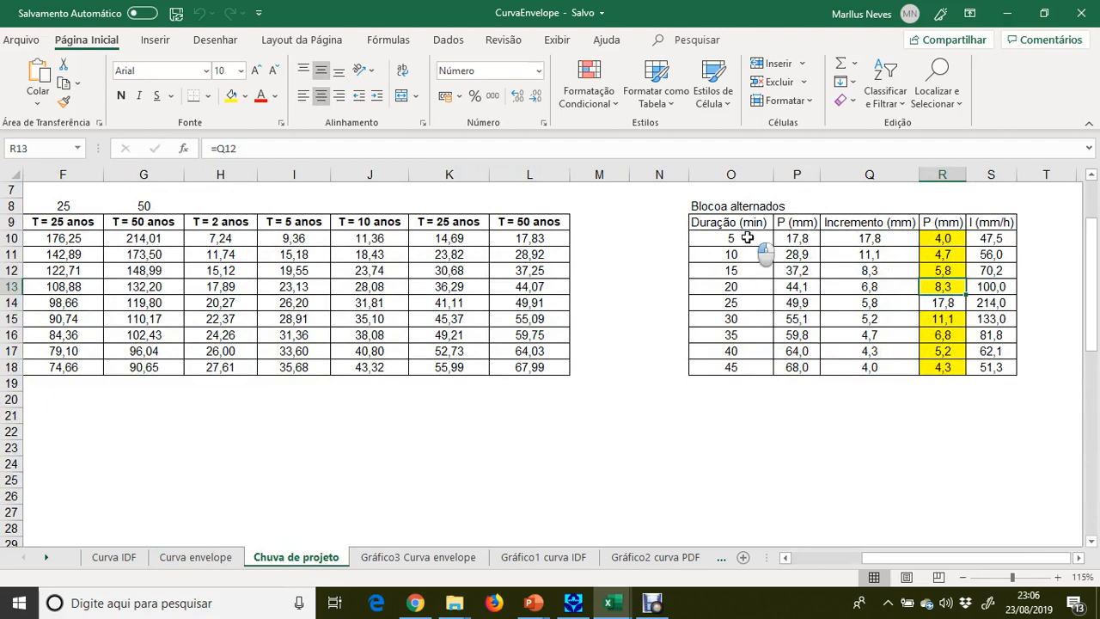
pyautogui.moveTo(744, 240); pyautogui.dragTo(740, 368)
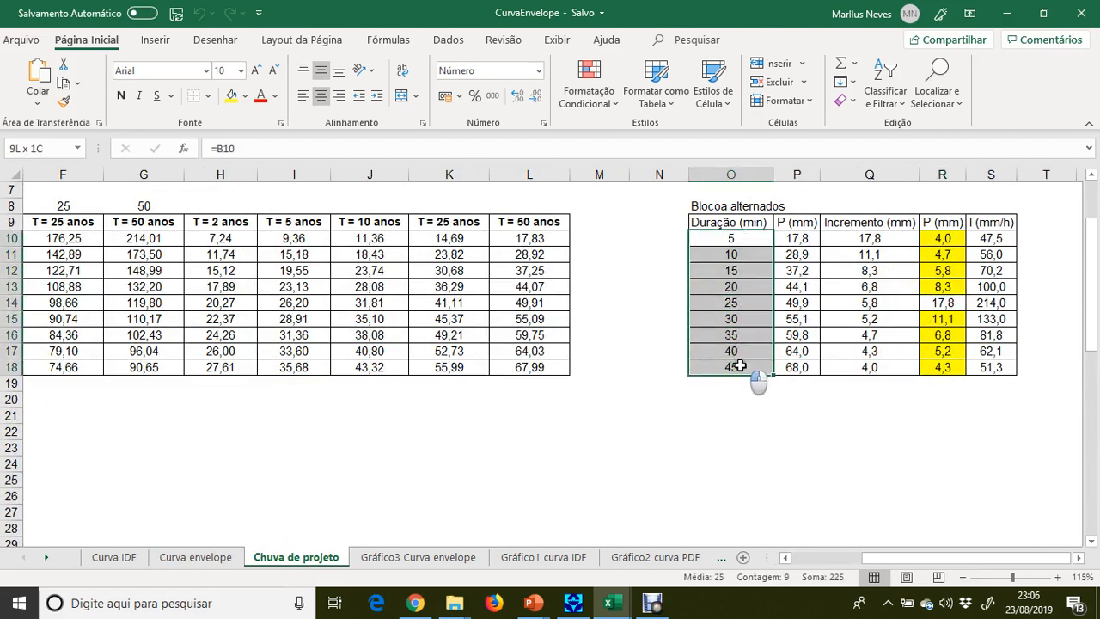
pyautogui.click(737, 366)
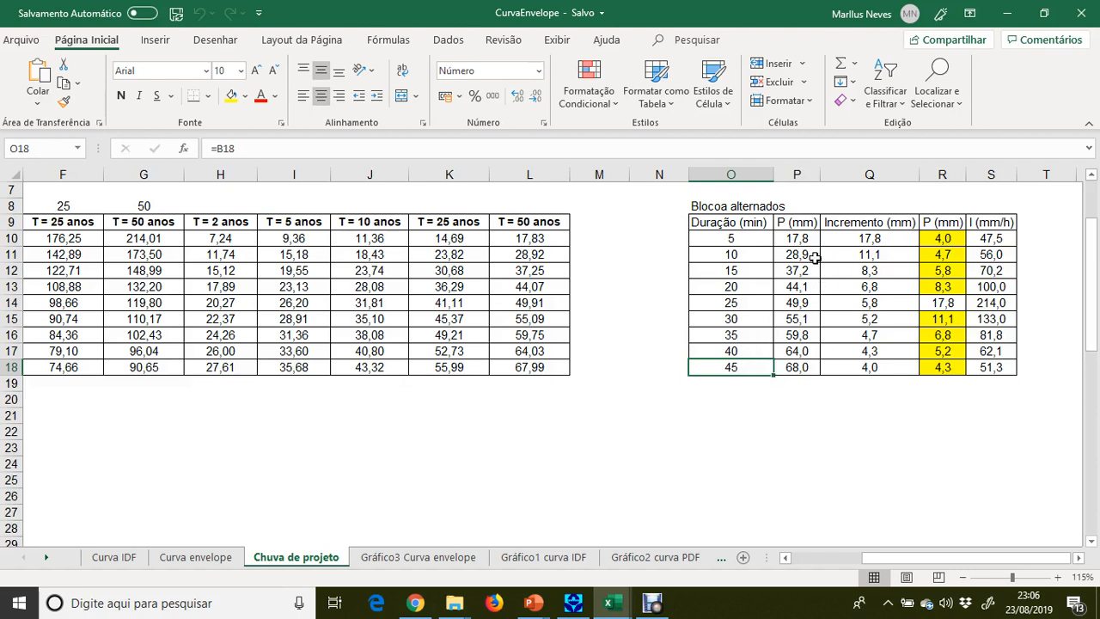
pyautogui.moveTo(800, 223)
pyautogui.mouseDown()
pyautogui.moveTo(881, 244)
pyautogui.moveTo(992, 249)
pyautogui.moveTo(978, 367)
pyautogui.mouseUp()
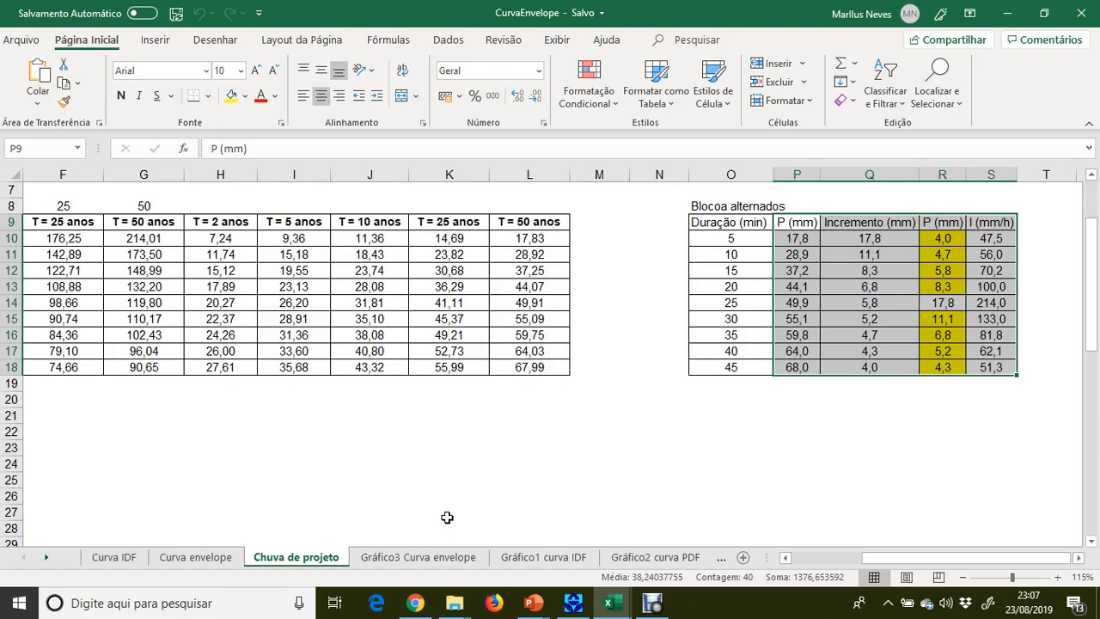
# Review the chart sheets for the envelope curve, the IDF curve, the PDF curve and Gráfico4
pyautogui.click(434, 554)
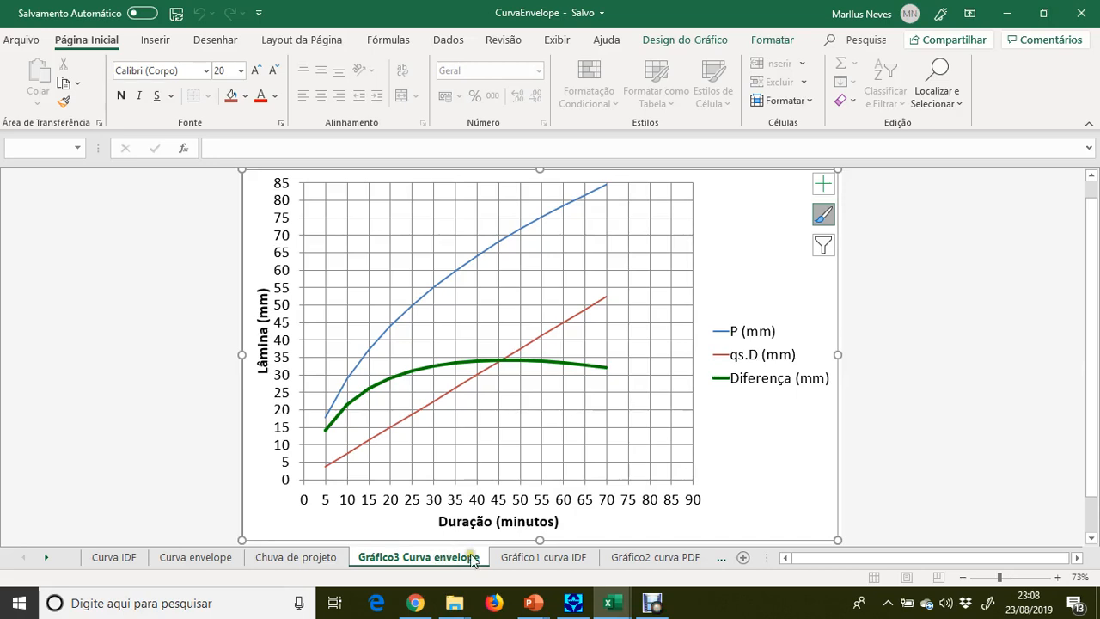
pyautogui.click(518, 558)
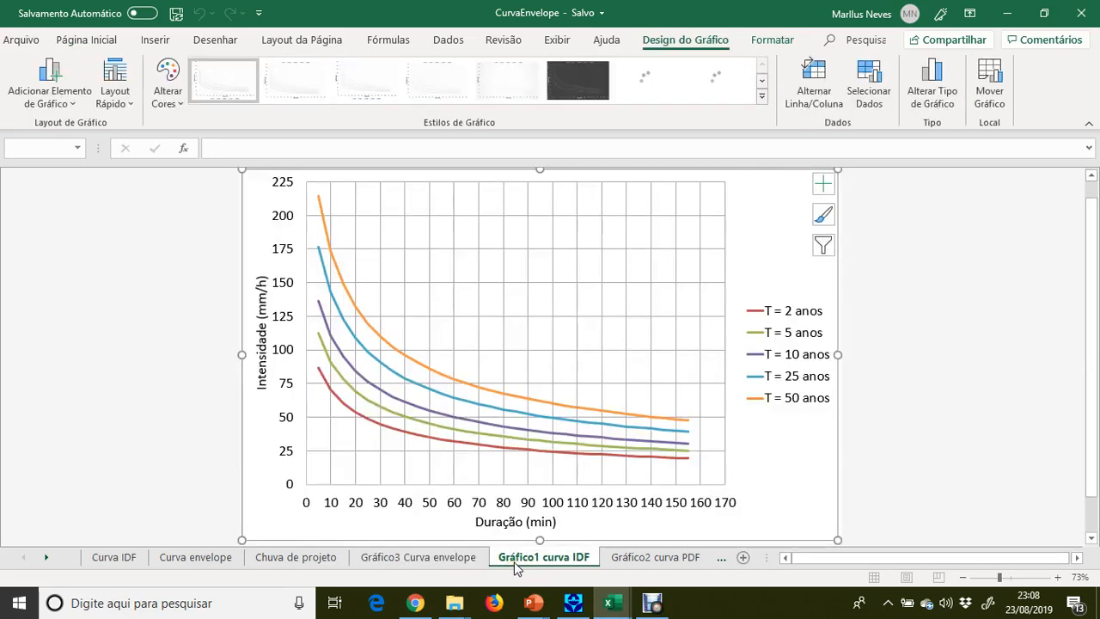
pyautogui.click(633, 556)
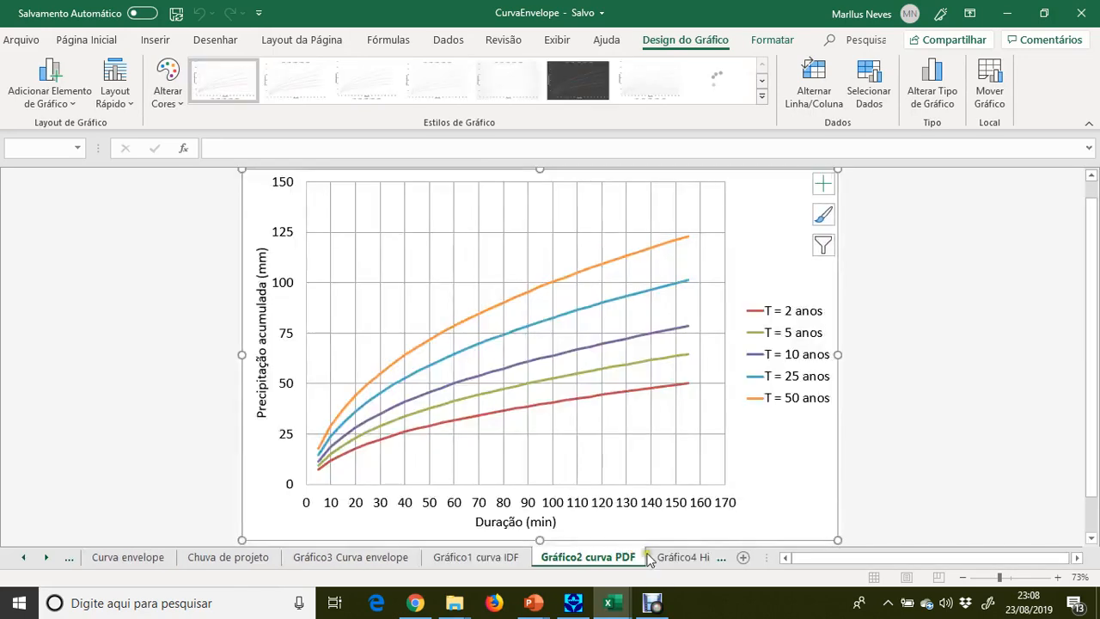
pyautogui.click(658, 558)
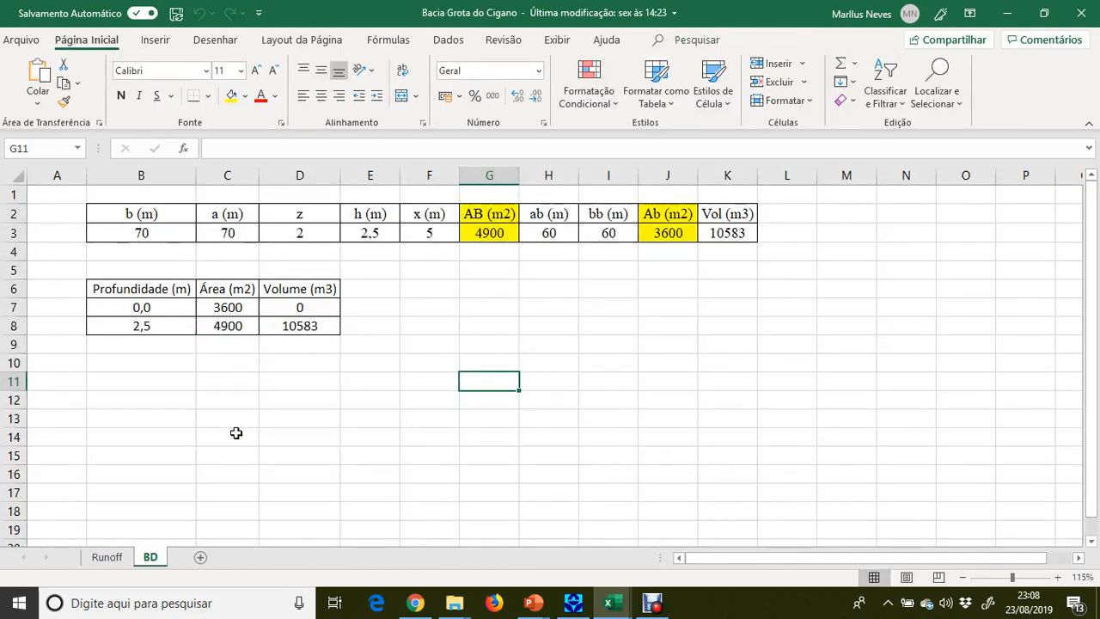
# Set the basin dimension b to 100 m in the BD sheet of the Bacia Grota do Cigano workbook
pyautogui.click(140, 234)
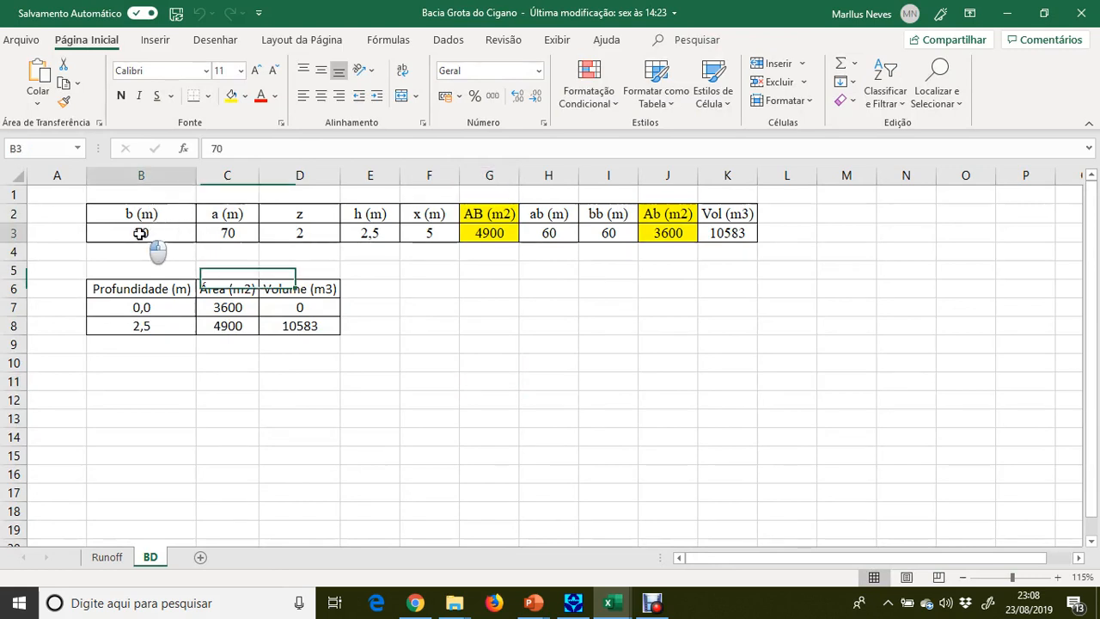
pyautogui.press('F2')
pyautogui.press('BackSpace')
pyautogui.press('BackSpace')
pyautogui.write('100')
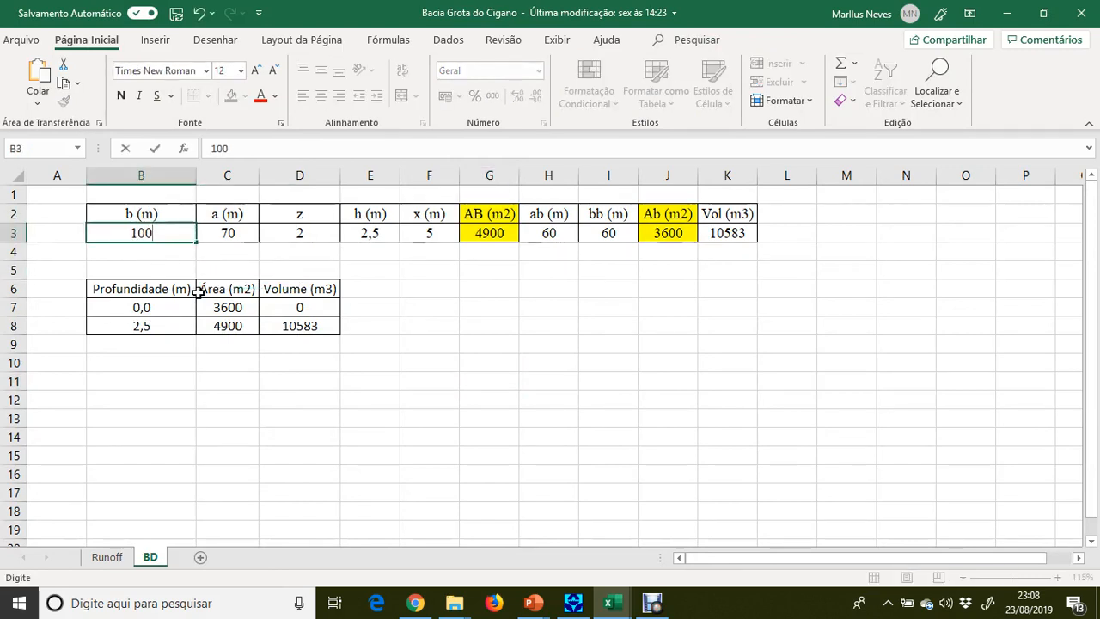
pyautogui.press('Return')
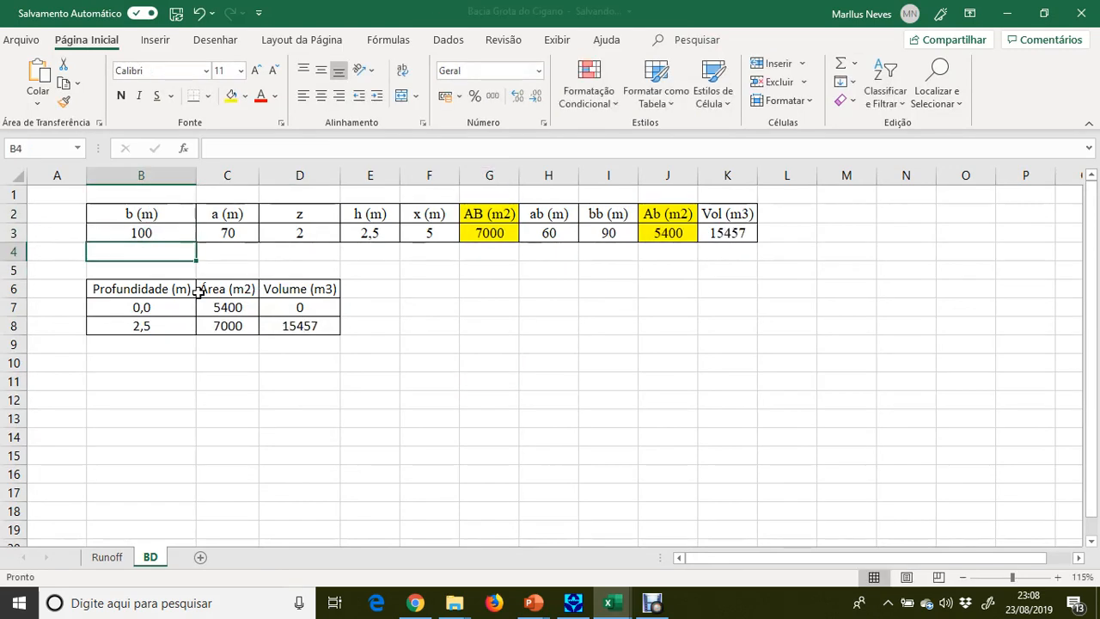
# Restore the basin dimension b to 70 m
pyautogui.click(176, 225)
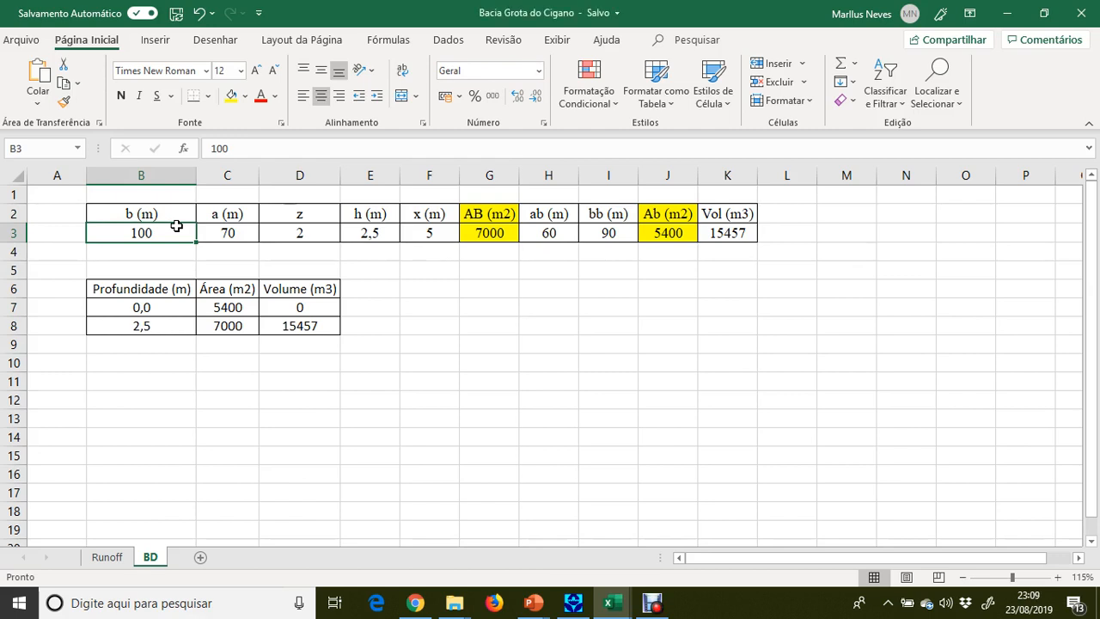
pyautogui.write('70')
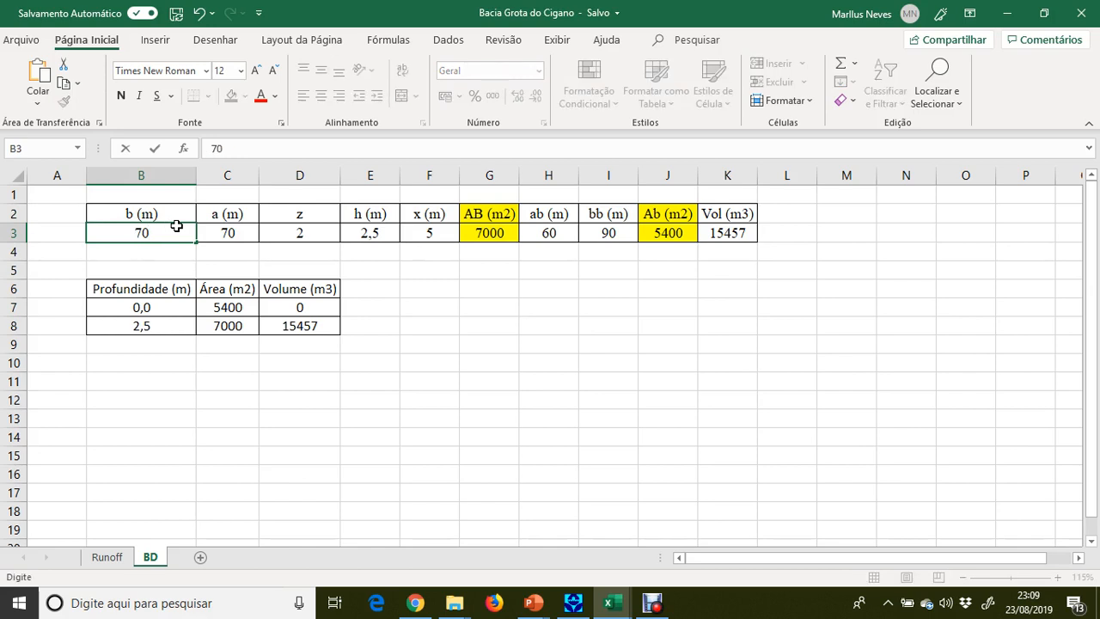
pyautogui.press('Return')
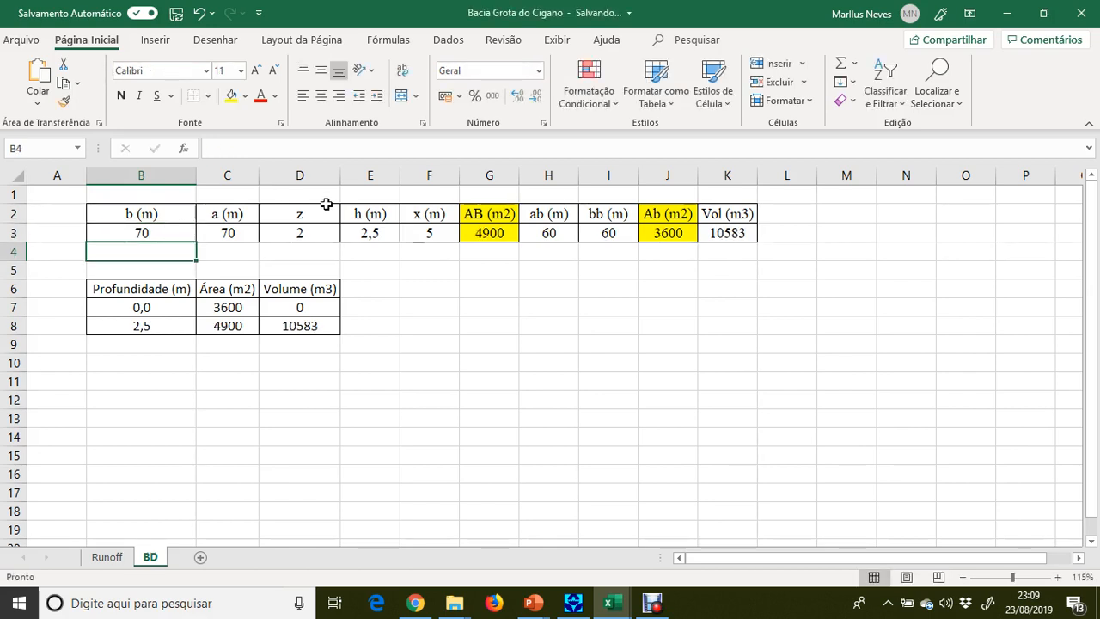
# Inspect the basin's z and h inputs and the area formulas in the depth–area–volume table
pyautogui.click(317, 228)
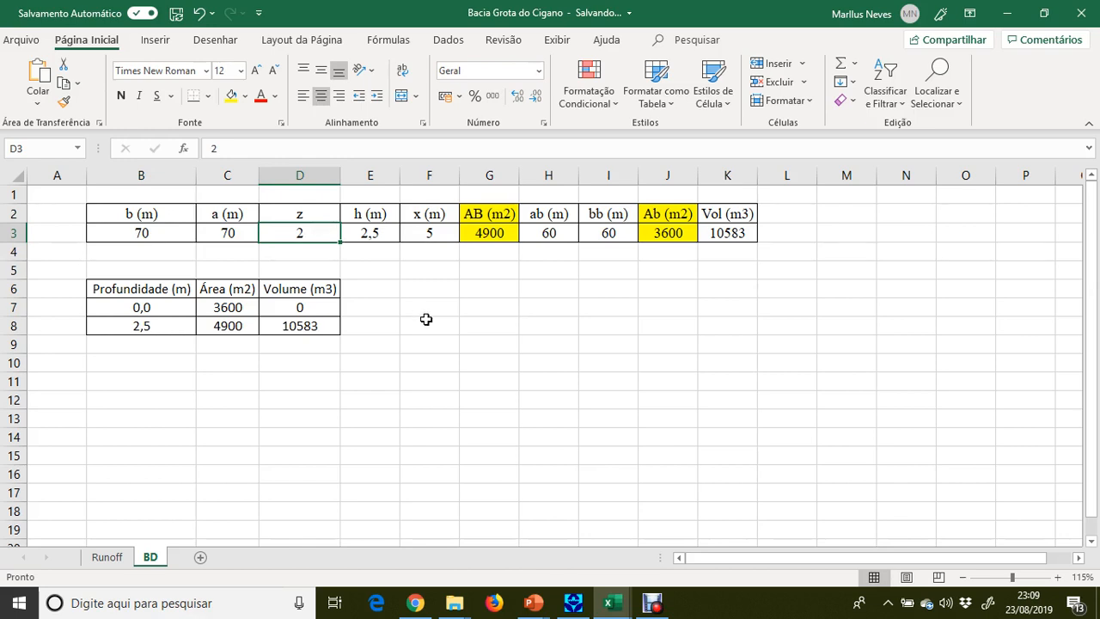
pyautogui.click(380, 228)
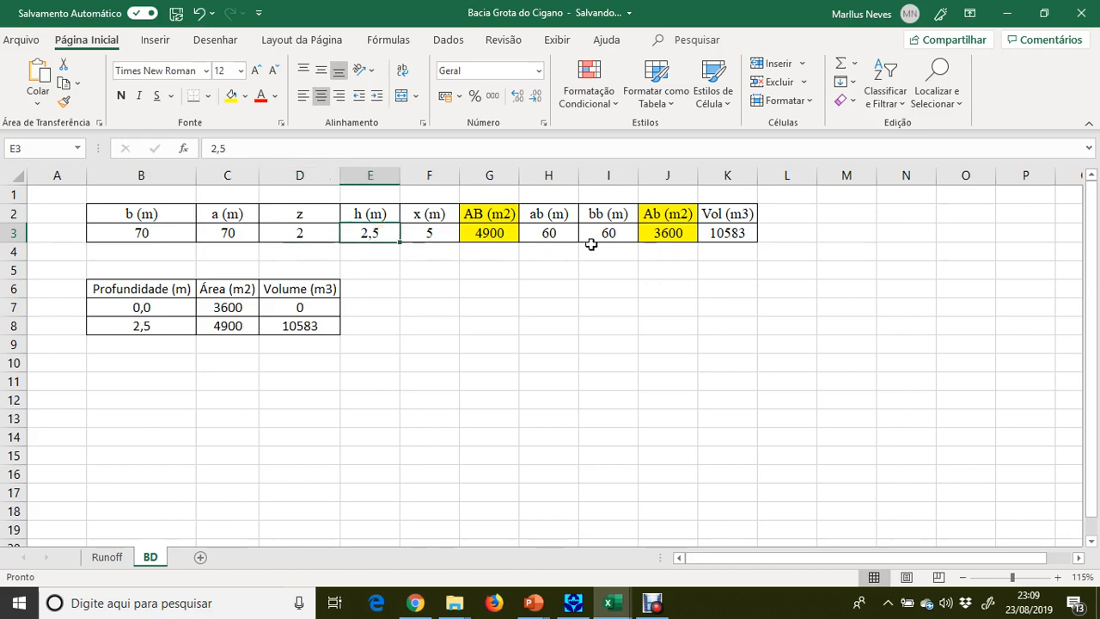
pyautogui.moveTo(137, 290); pyautogui.dragTo(303, 324)
pyautogui.doubleClick(234, 309)
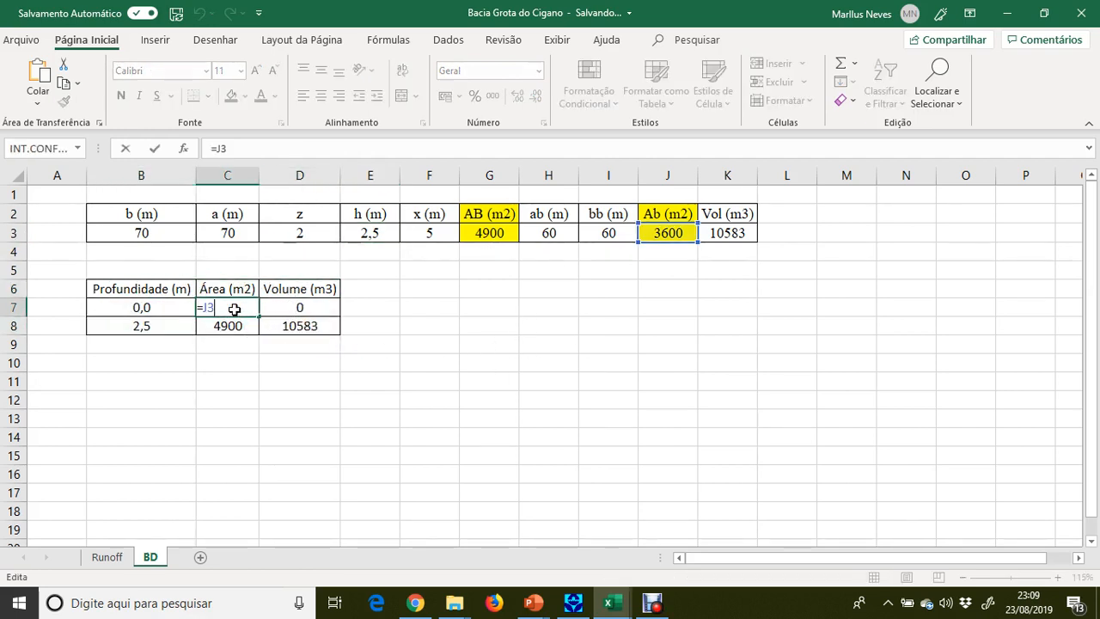
pyautogui.press('Return')
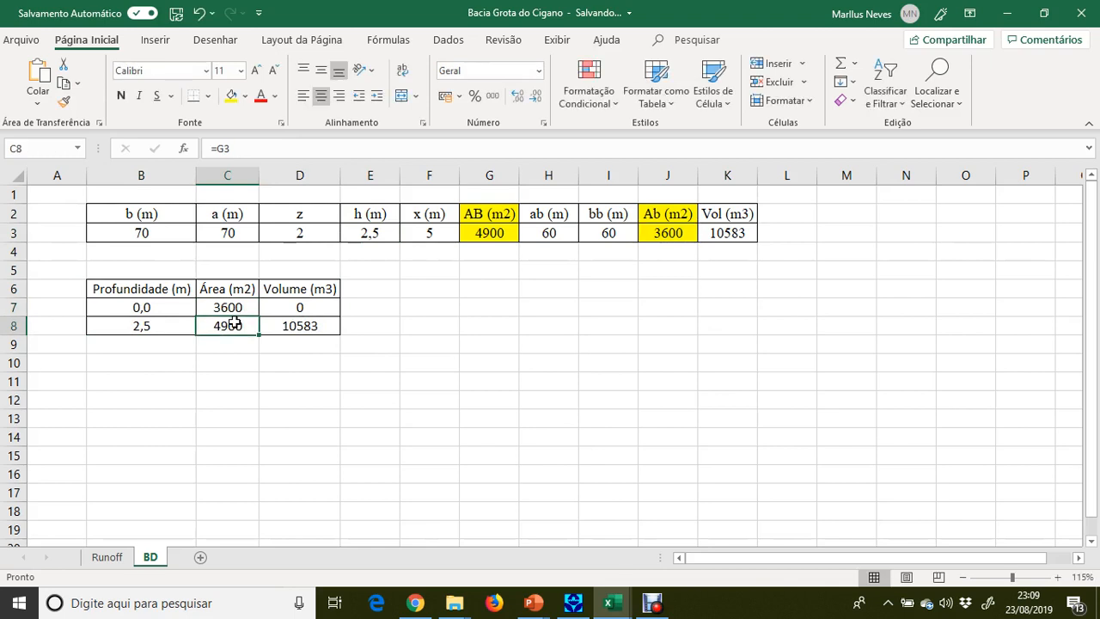
pyautogui.doubleClick(230, 324)
pyautogui.press('Return')
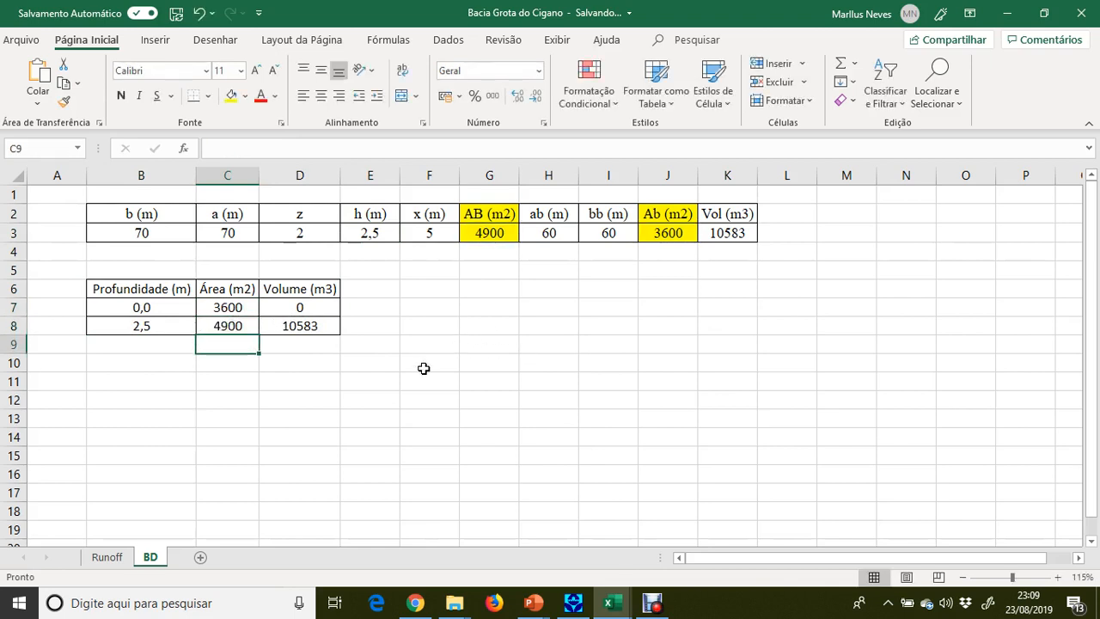
# Switch to SWMM and review the Chuva50anos time series data and its plot
pyautogui.hotkey('alt', 'Tab')
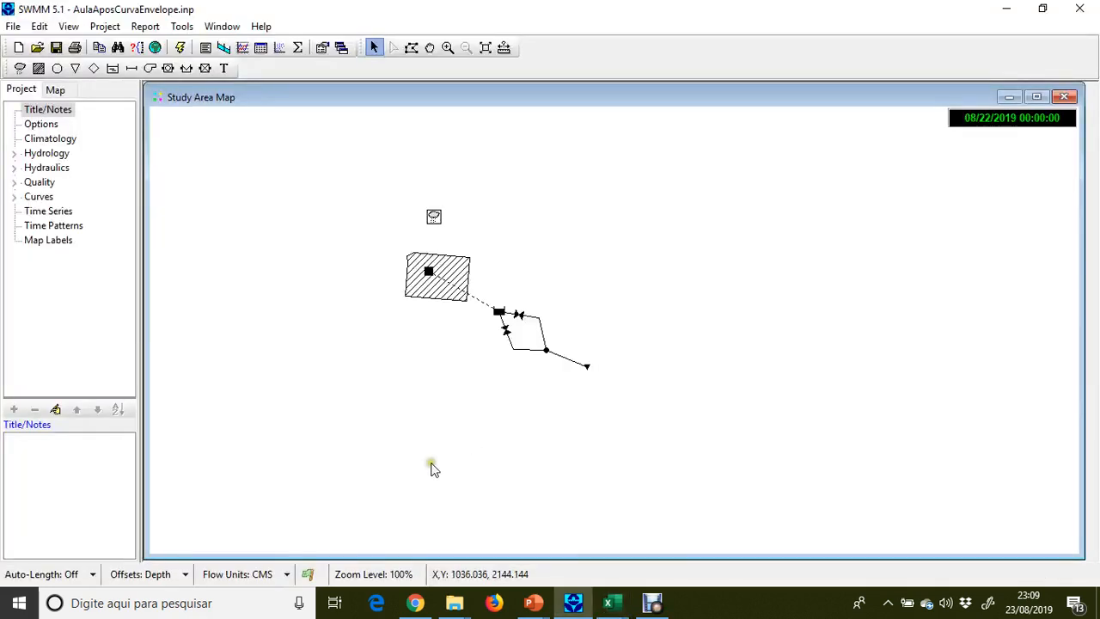
pyautogui.click(26, 212)
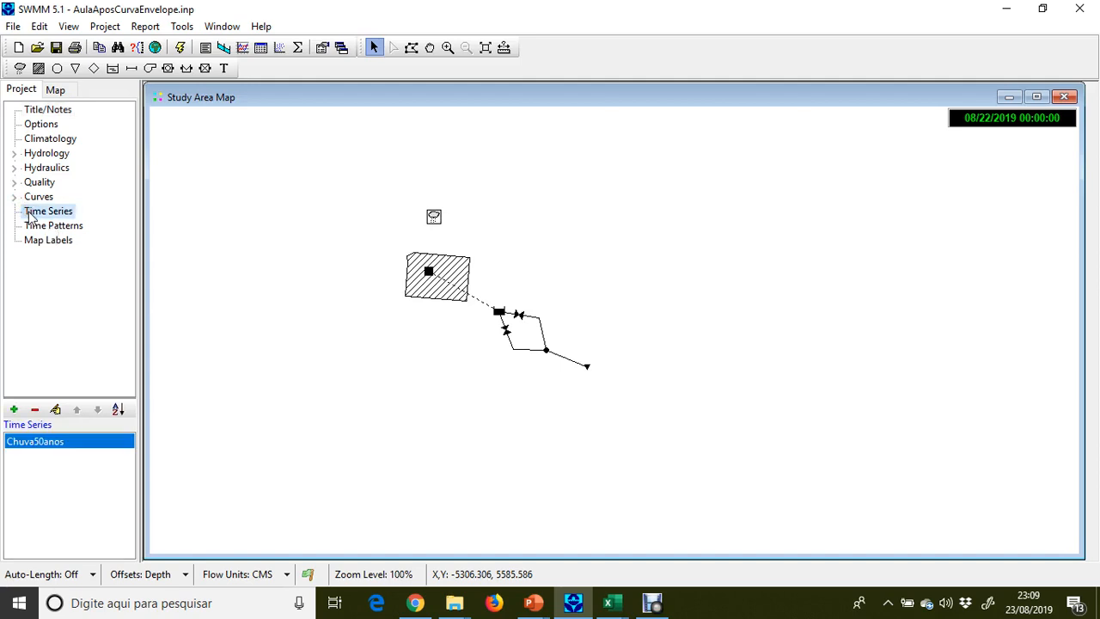
pyautogui.doubleClick(58, 442)
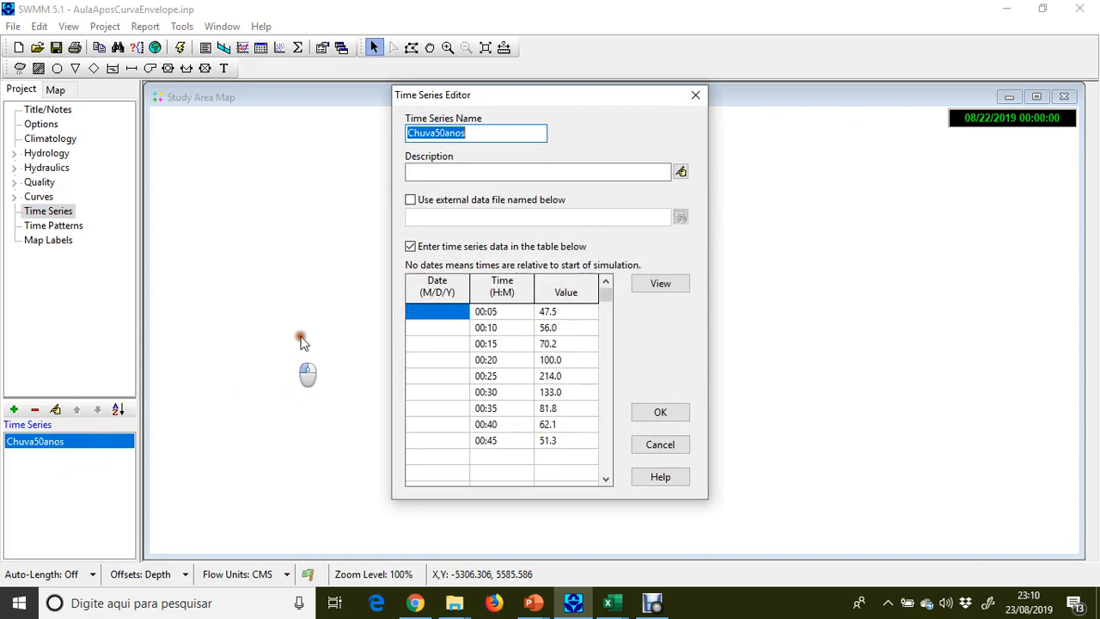
pyautogui.click(660, 289)
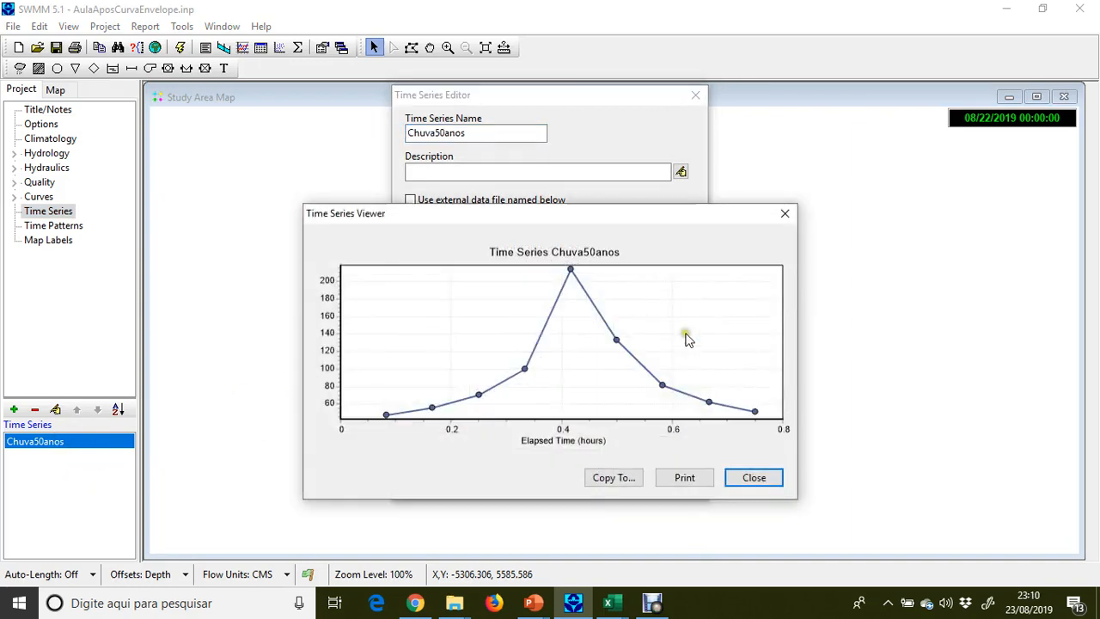
pyautogui.click(747, 475)
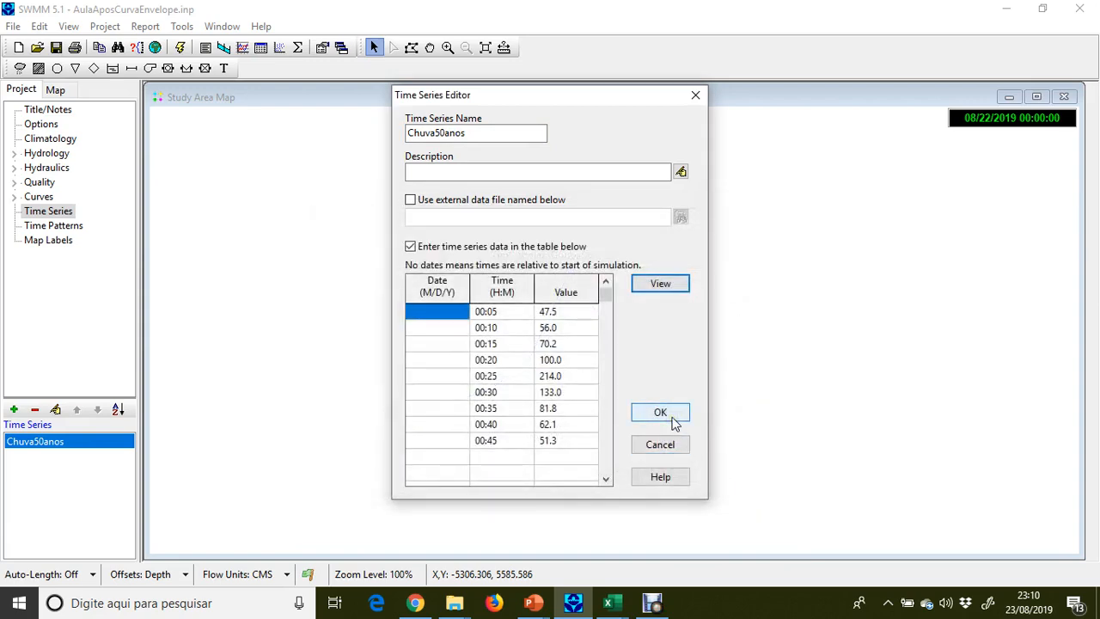
pyautogui.click(674, 419)
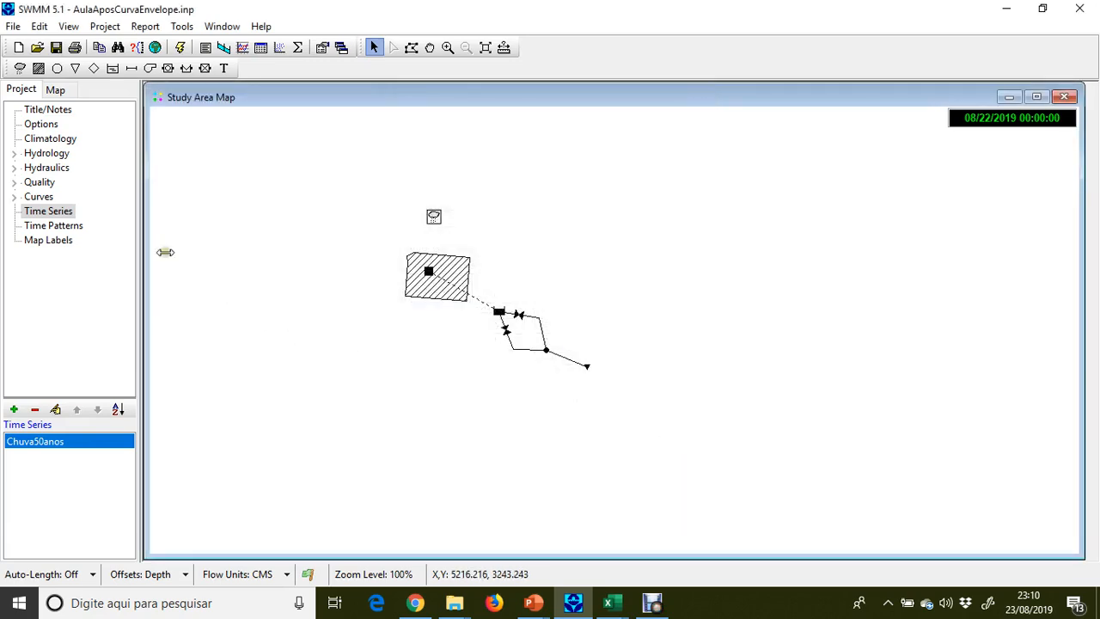
# Review the depth and area entries of the storage curve CurvaBD
pyautogui.doubleClick(26, 197)
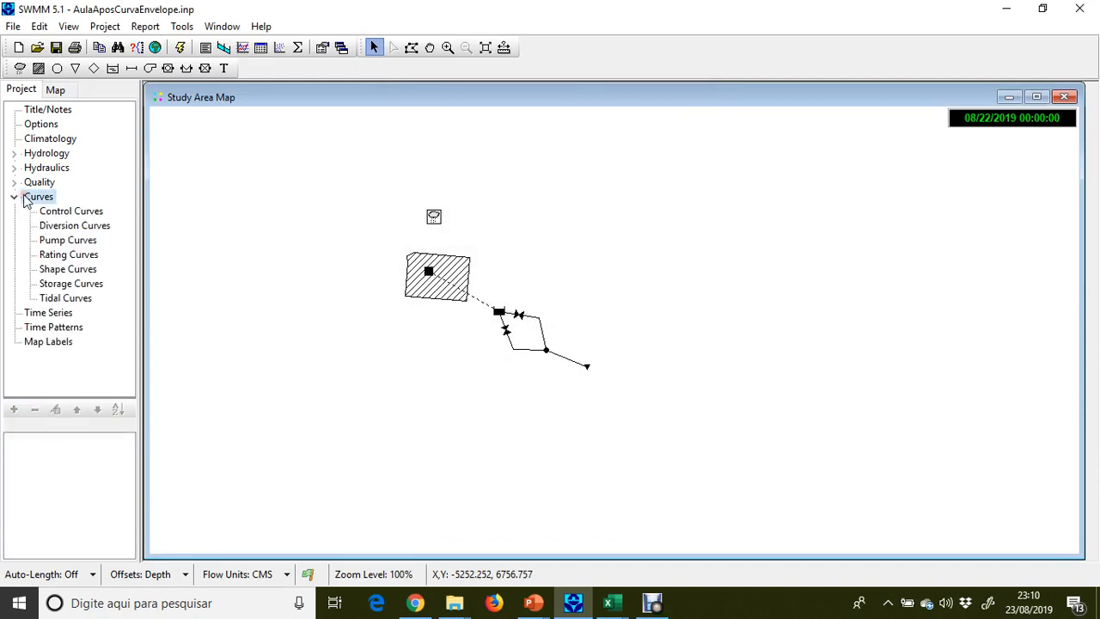
pyautogui.click(49, 287)
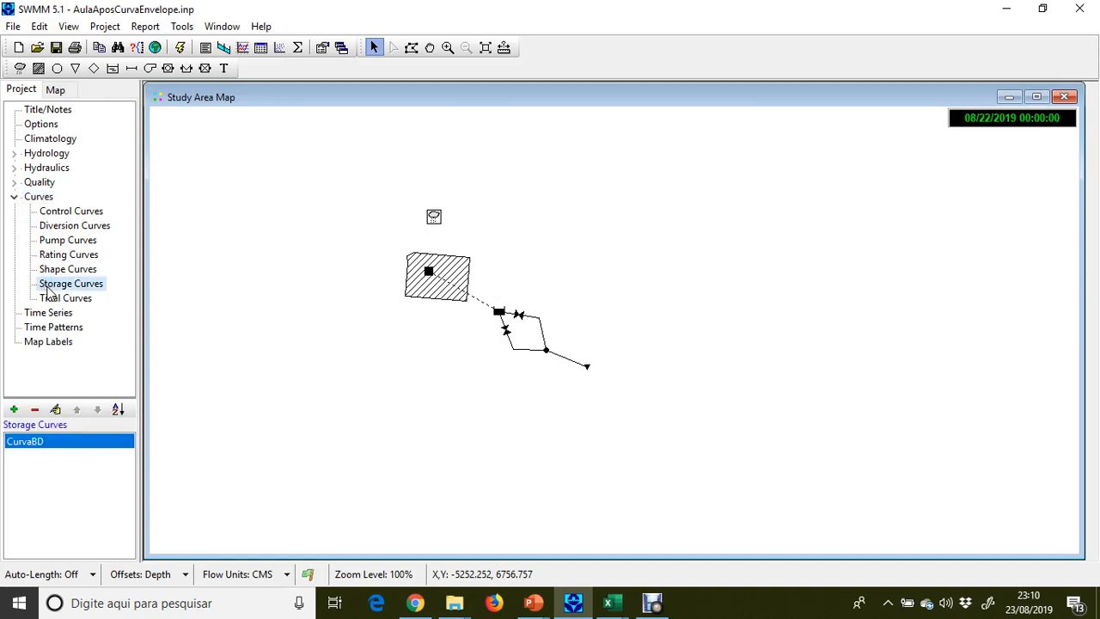
pyautogui.doubleClick(58, 440)
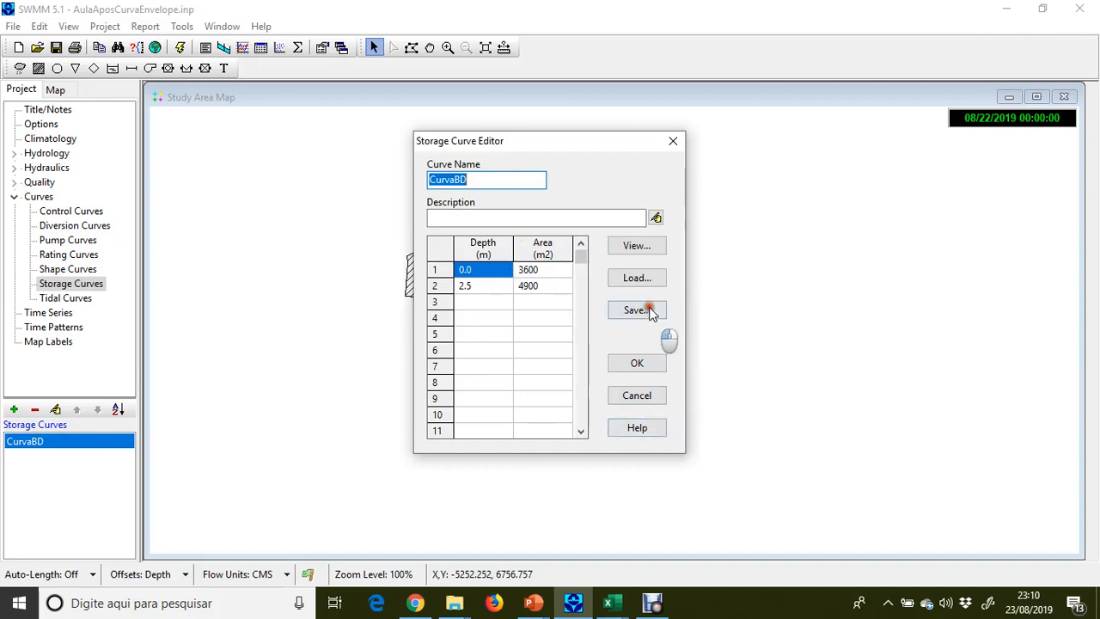
pyautogui.click(643, 366)
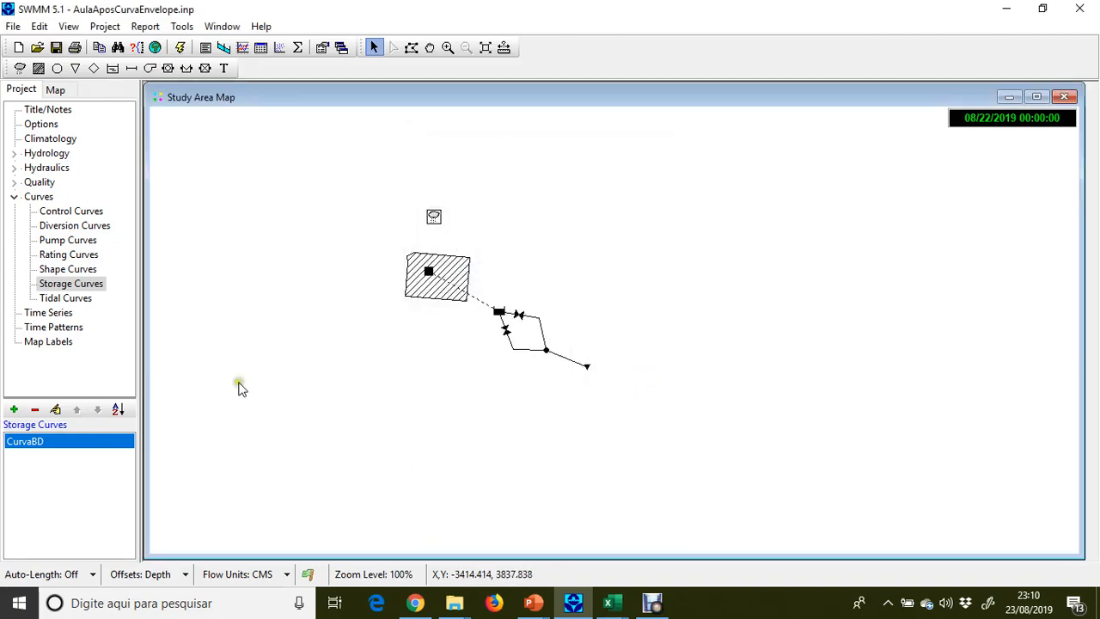
# Check the properties of storage unit BD, including the tabular curve assigned to it
pyautogui.doubleClick(498, 312)
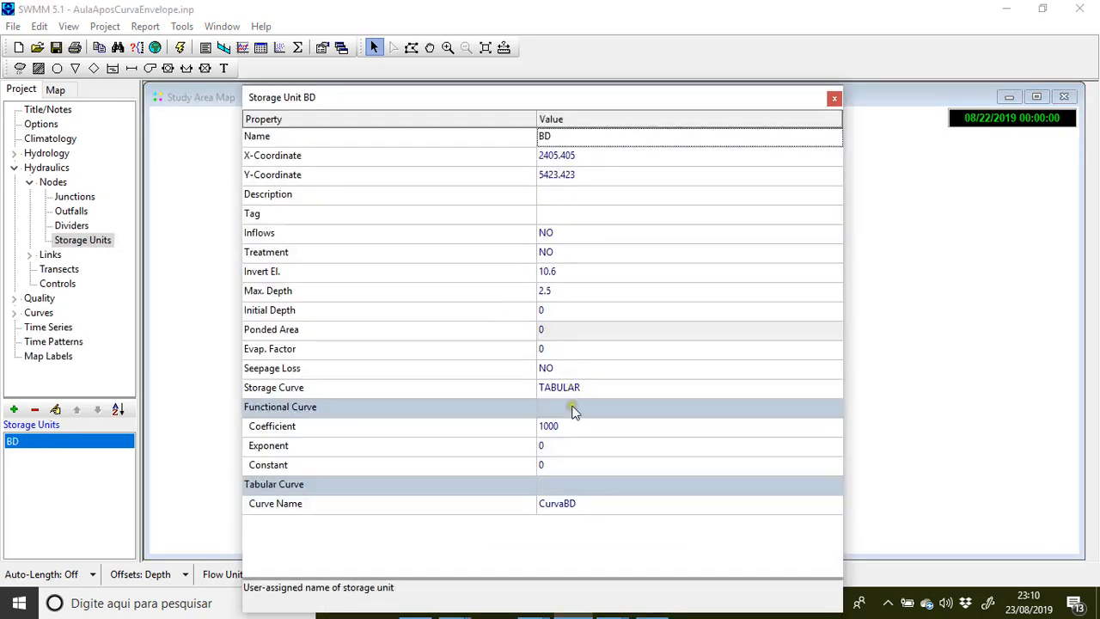
pyautogui.click(569, 503)
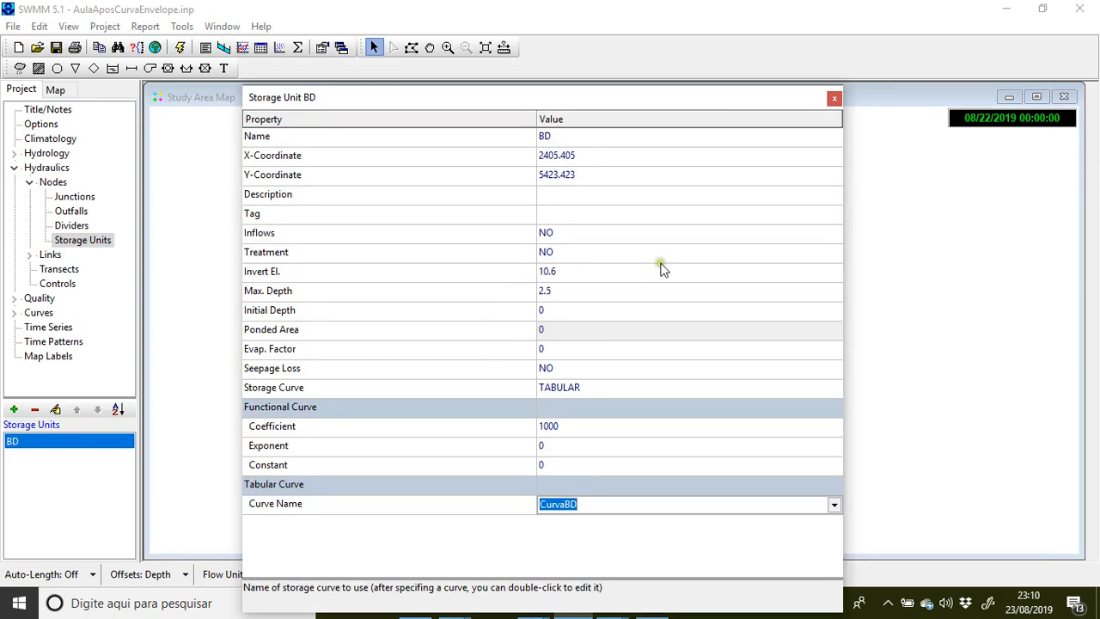
pyautogui.click(834, 99)
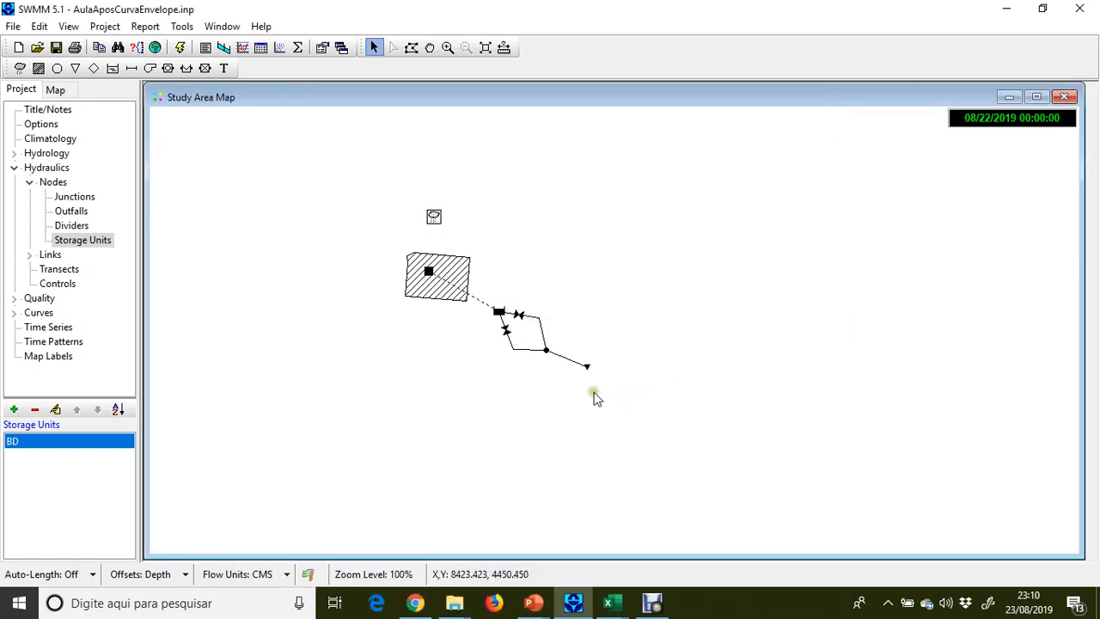
# Review the properties of subcatchment A1 and rain gage Chuva1, including the time series assigned to the gage
pyautogui.doubleClick(430, 270)
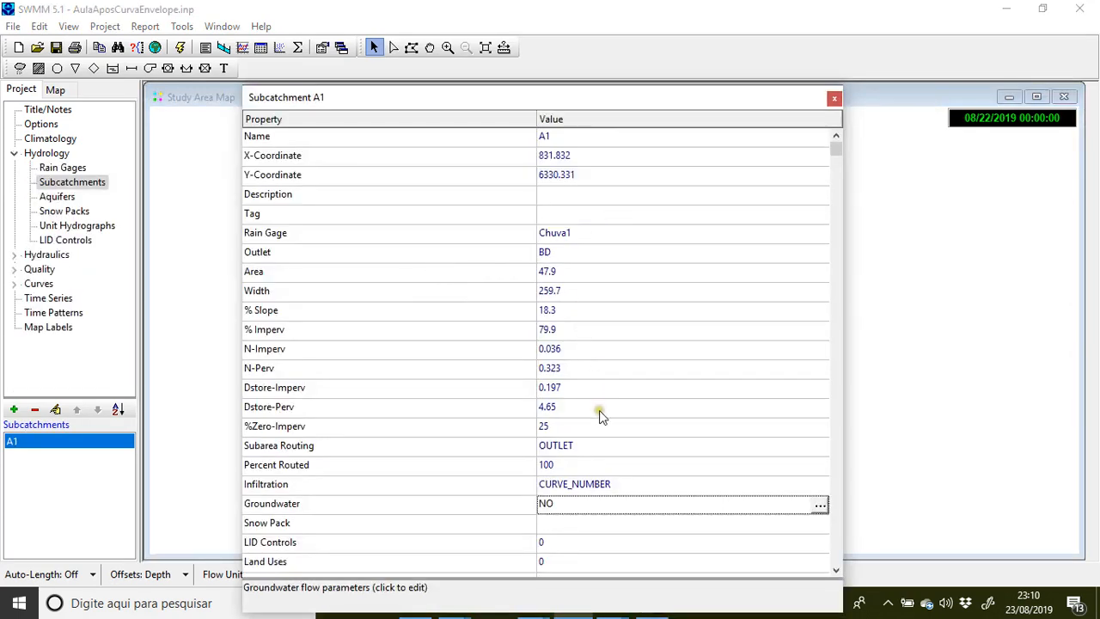
pyautogui.click(832, 100)
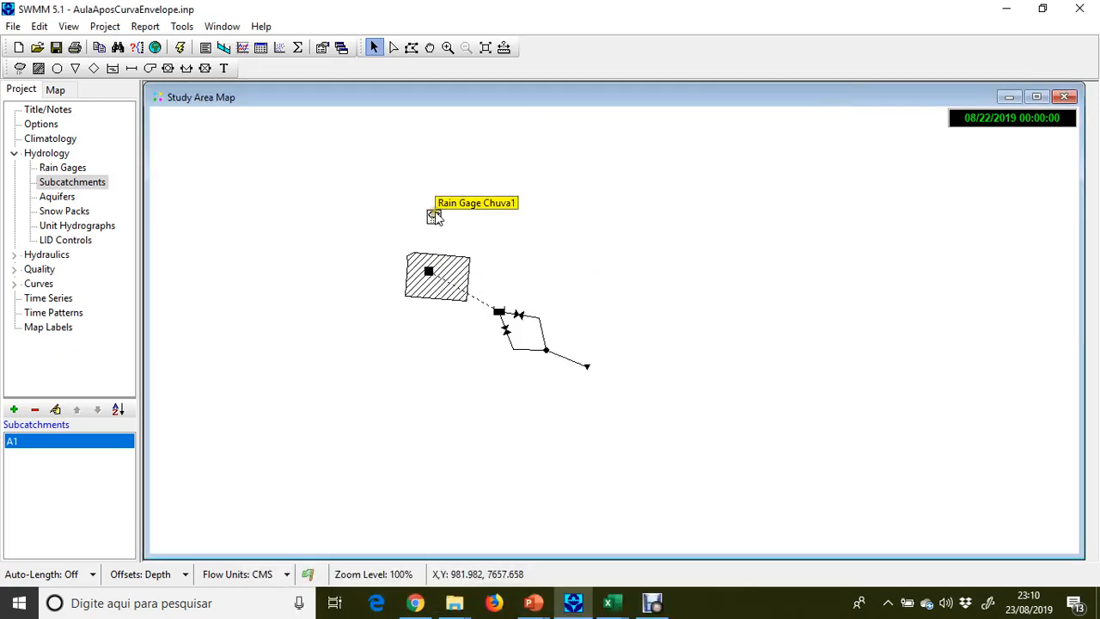
pyautogui.doubleClick(434, 216)
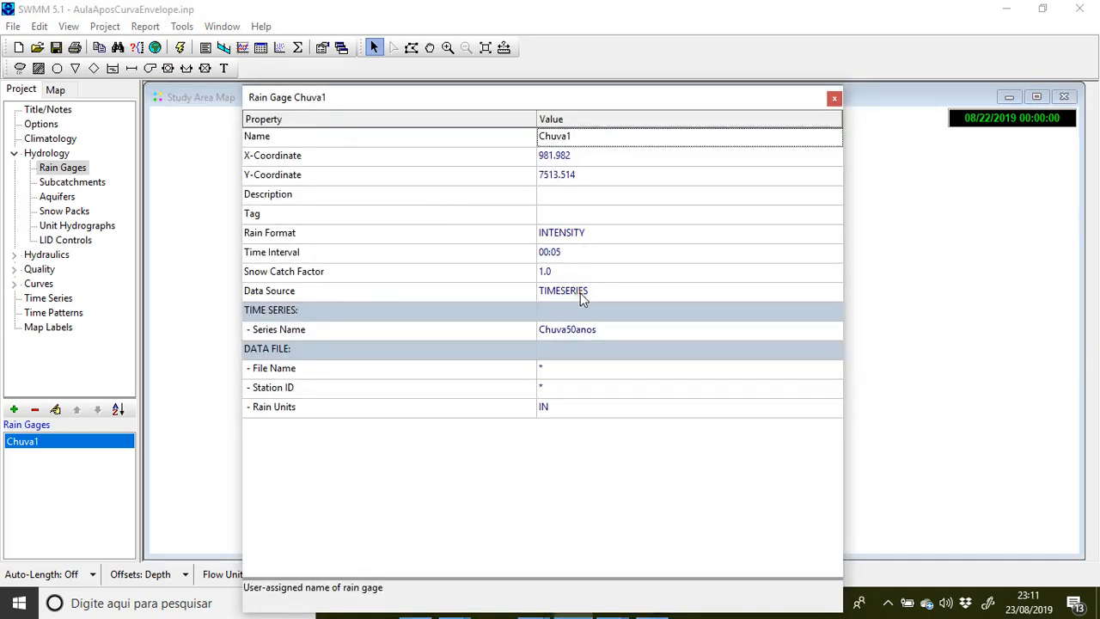
pyautogui.click(575, 324)
pyautogui.click(621, 330)
pyautogui.click(833, 97)
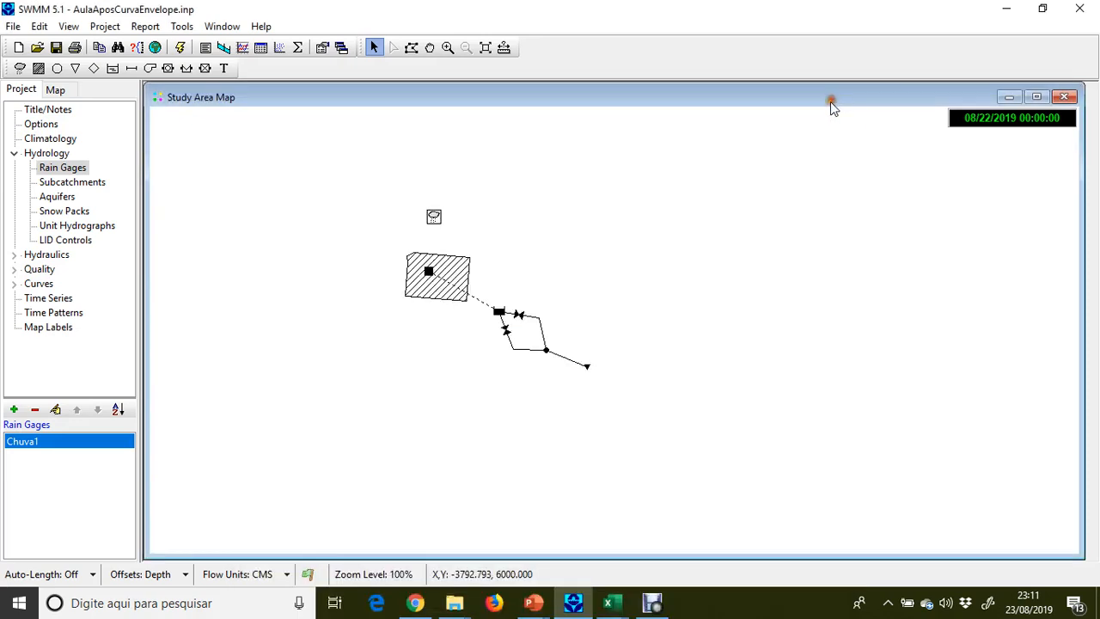
# Check the rain gage assigned to subcatchment A1 and look over the properties of its outlet, storage unit BD
pyautogui.doubleClick(434, 276)
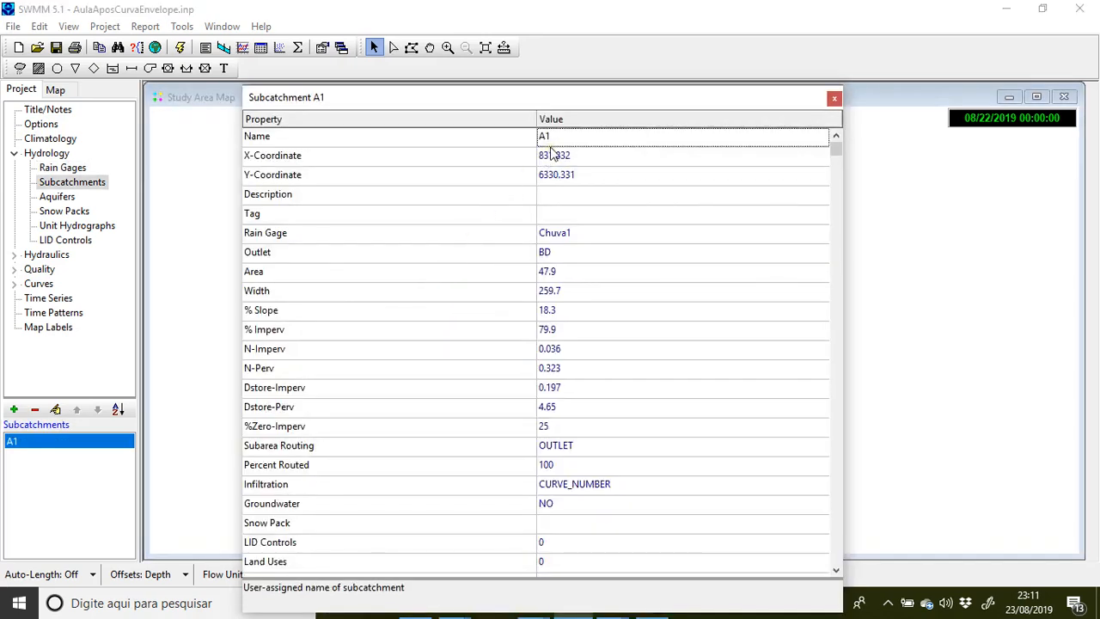
pyautogui.click(583, 241)
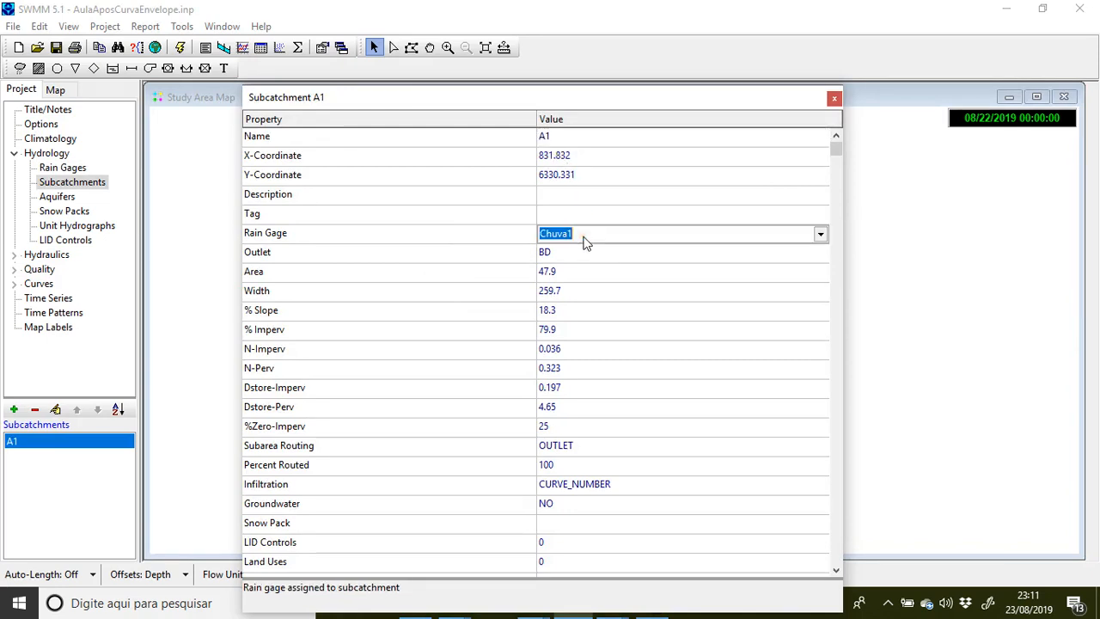
pyautogui.click(834, 99)
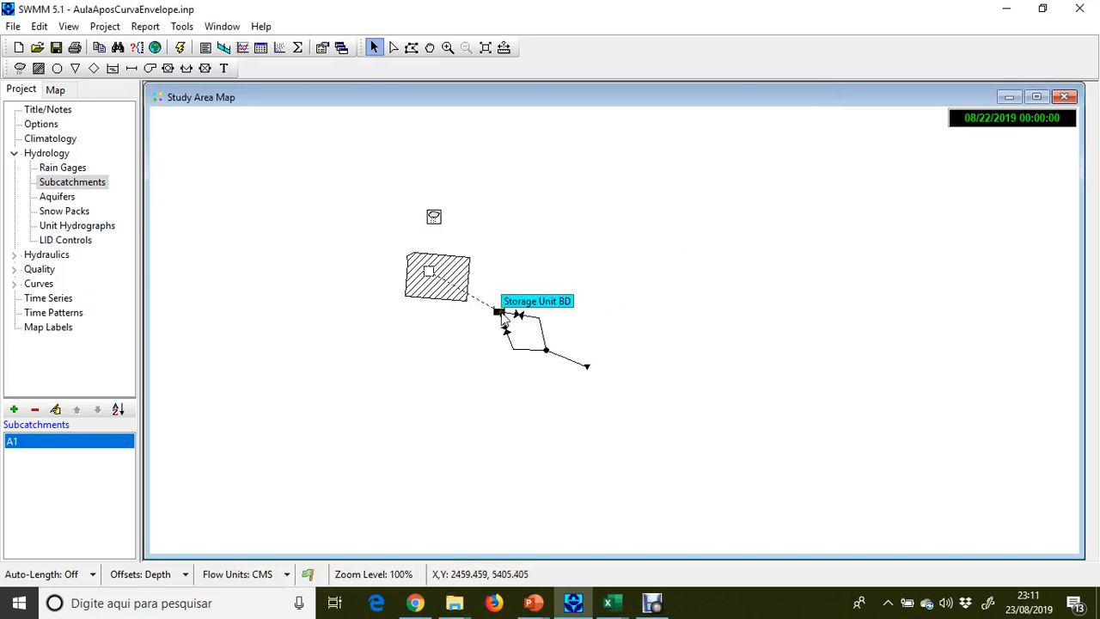
pyautogui.doubleClick(498, 311)
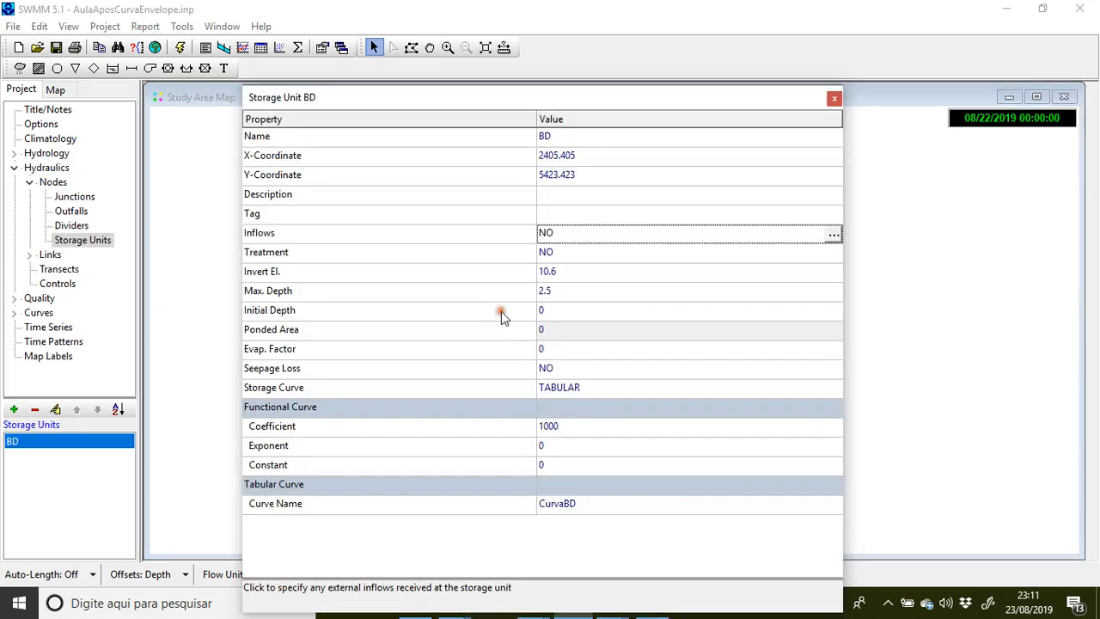
pyautogui.click(833, 100)
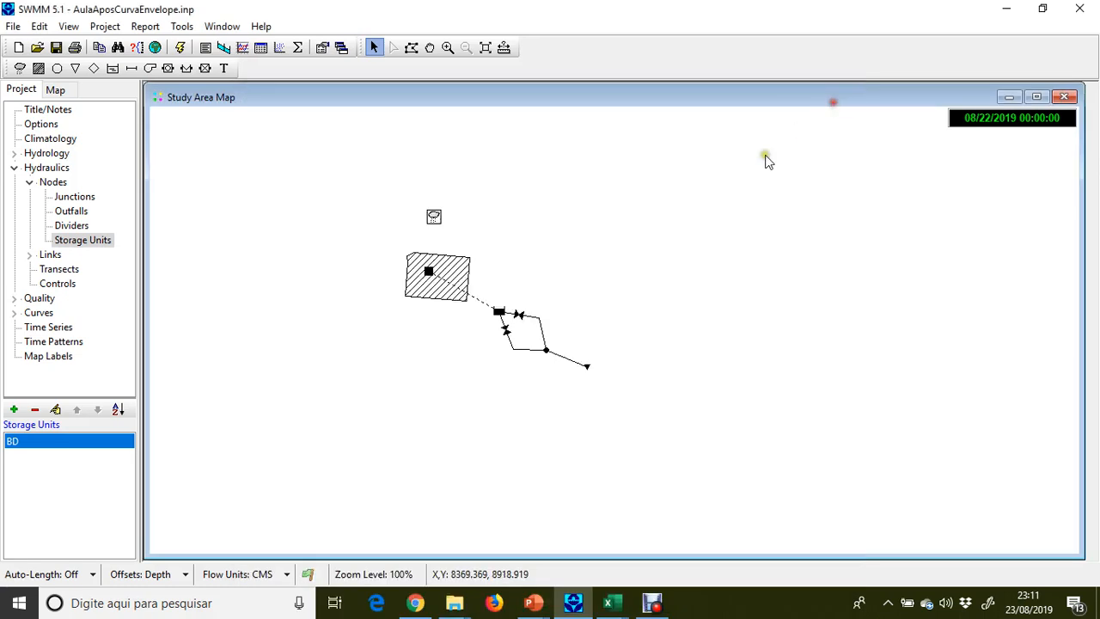
# Examine the discharge coefficient, inlet offset, length and height of weir Vertedor
pyautogui.click(521, 316)
pyautogui.doubleClick(522, 316)
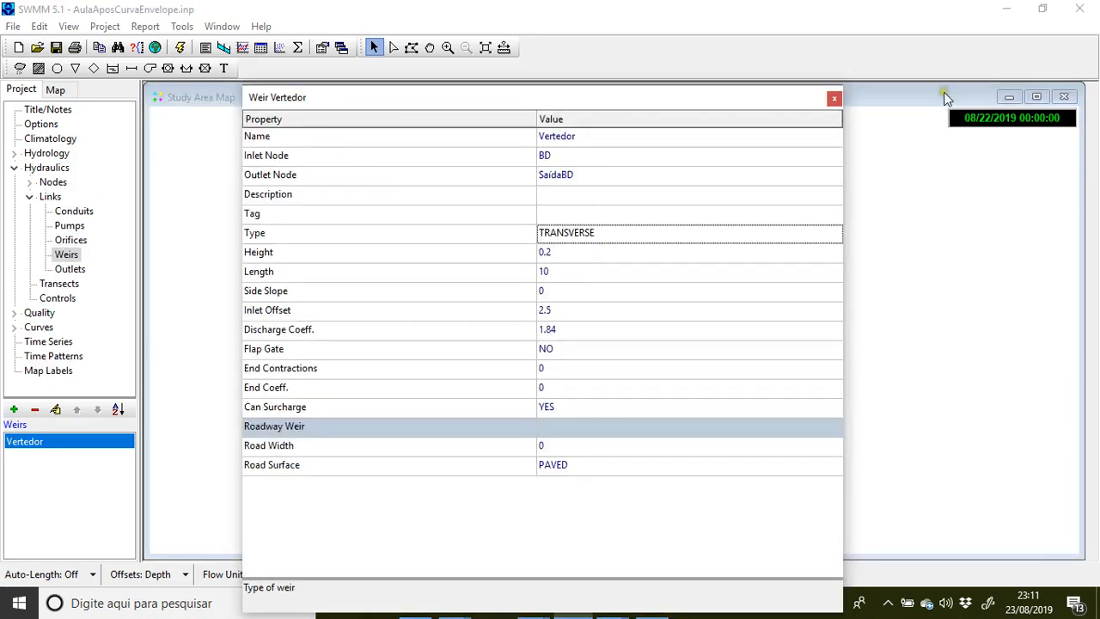
pyautogui.click(591, 334)
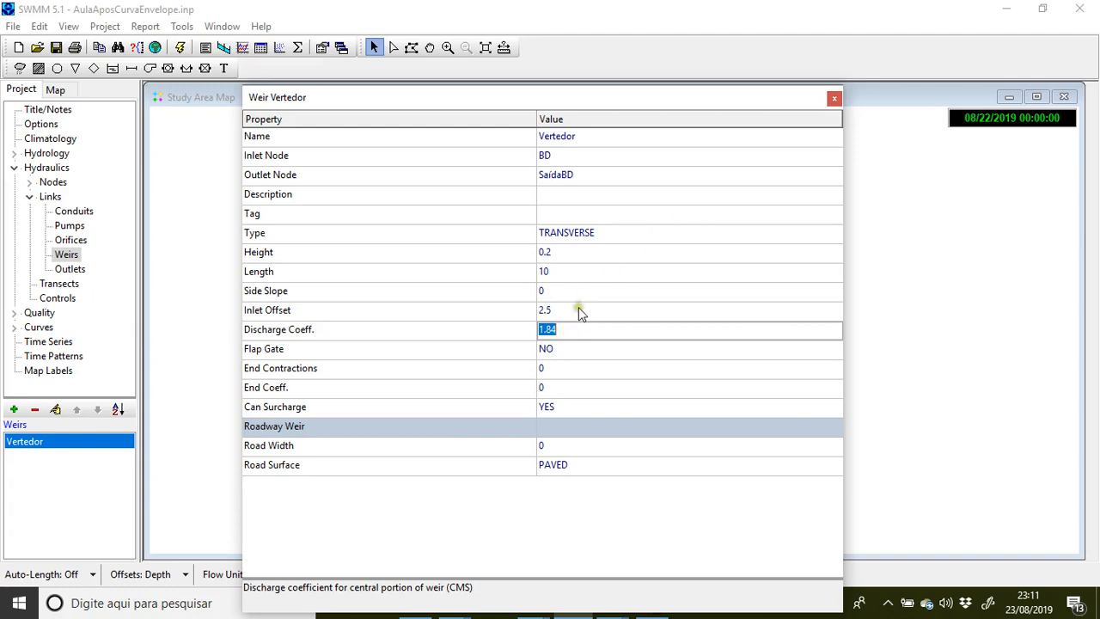
pyautogui.click(578, 310)
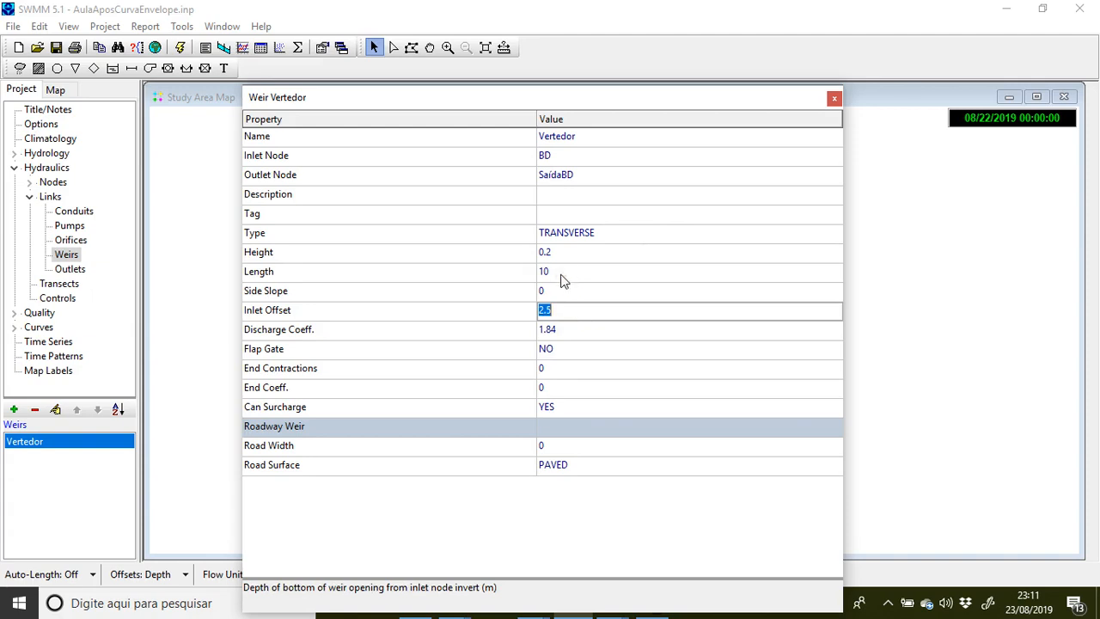
pyautogui.click(560, 273)
pyautogui.click(559, 252)
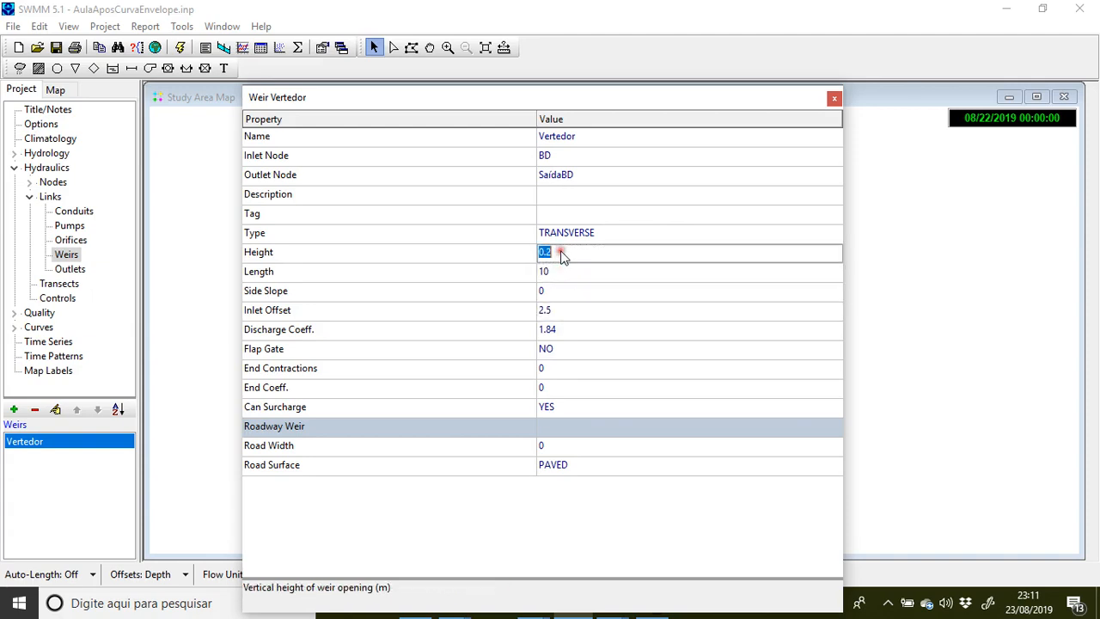
pyautogui.click(558, 270)
pyautogui.click(559, 258)
pyautogui.click(563, 266)
pyautogui.click(561, 257)
pyautogui.click(832, 97)
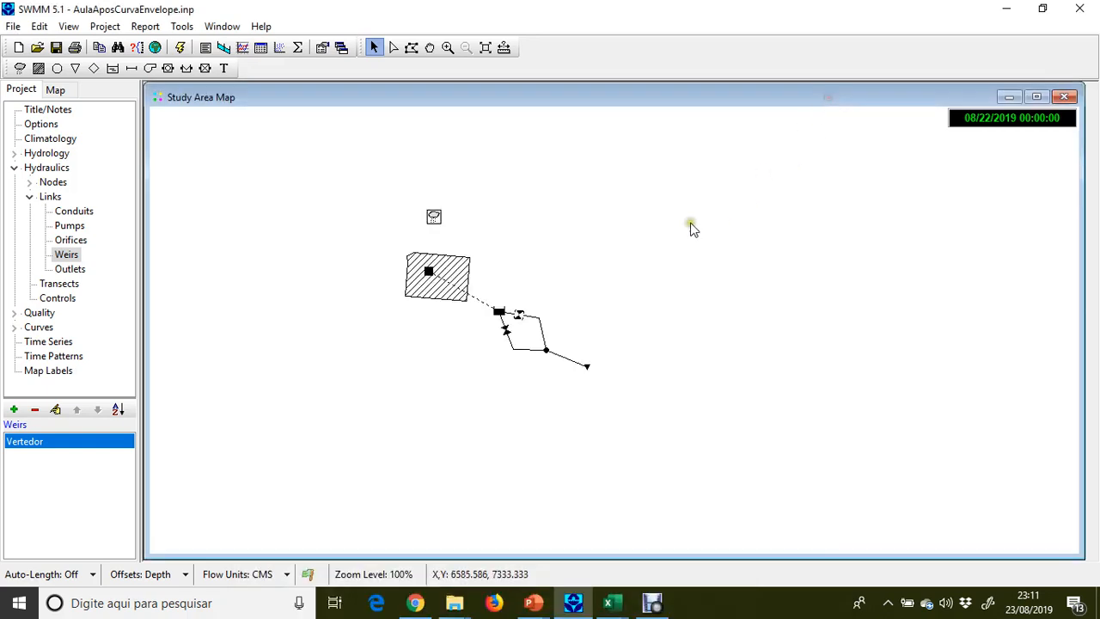
# Inspect the shape and discharge coefficient of the orifice Orifício between BD and SaídaBD
pyautogui.doubleClick(513, 331)
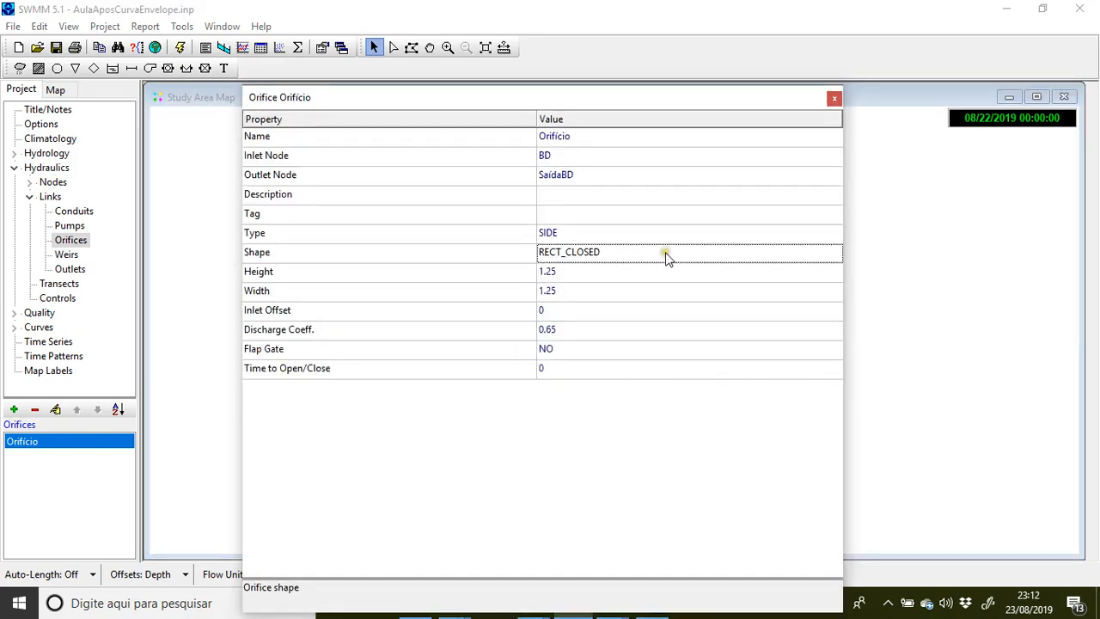
pyautogui.click(609, 257)
pyautogui.click(610, 256)
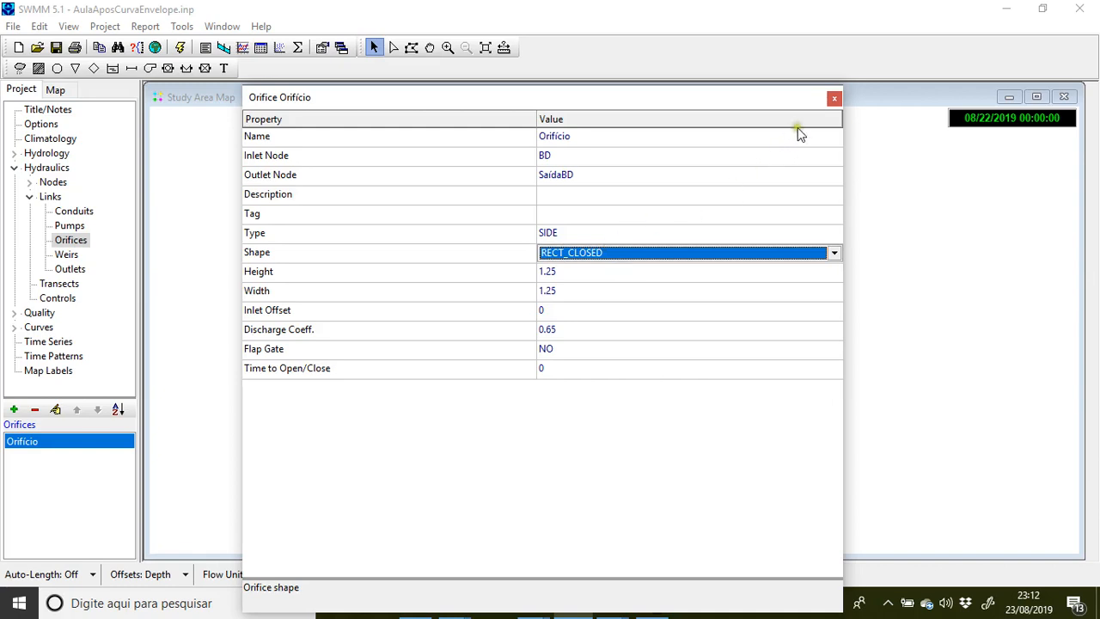
pyautogui.click(576, 330)
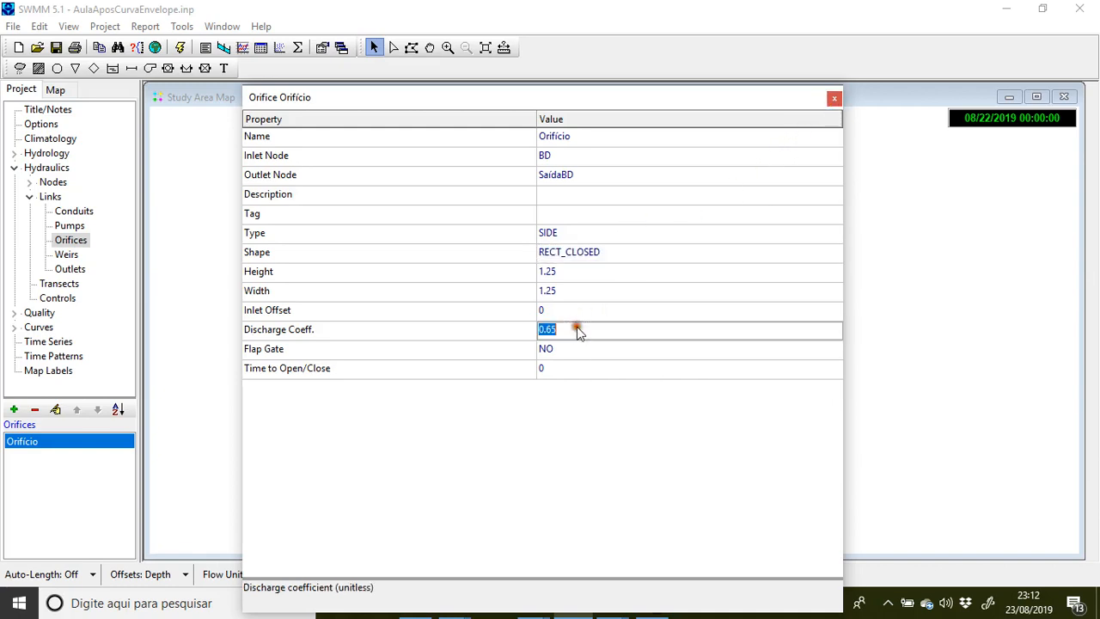
pyautogui.click(835, 98)
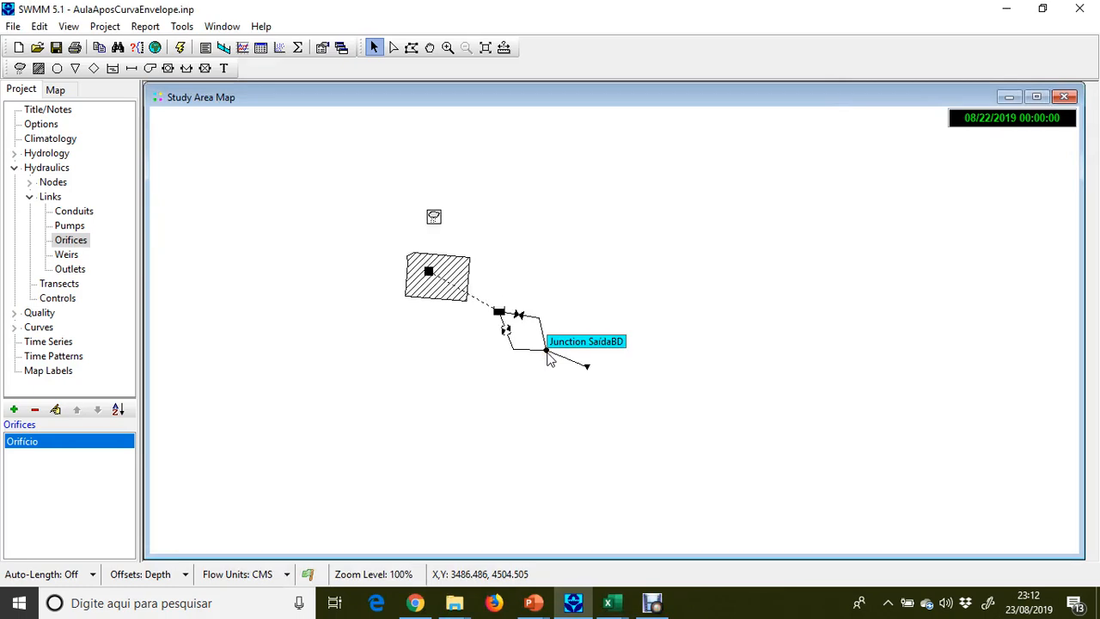
# Review the properties of storage unit BD and junction SaídaBD, including their invert elevations
pyautogui.doubleClick(499, 316)
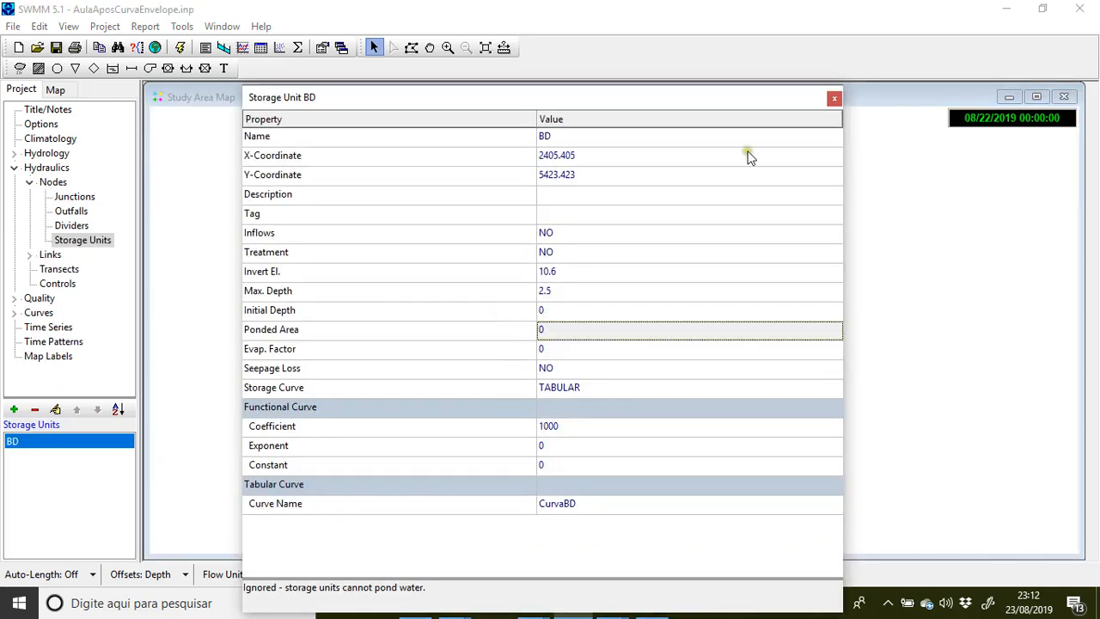
pyautogui.click(831, 98)
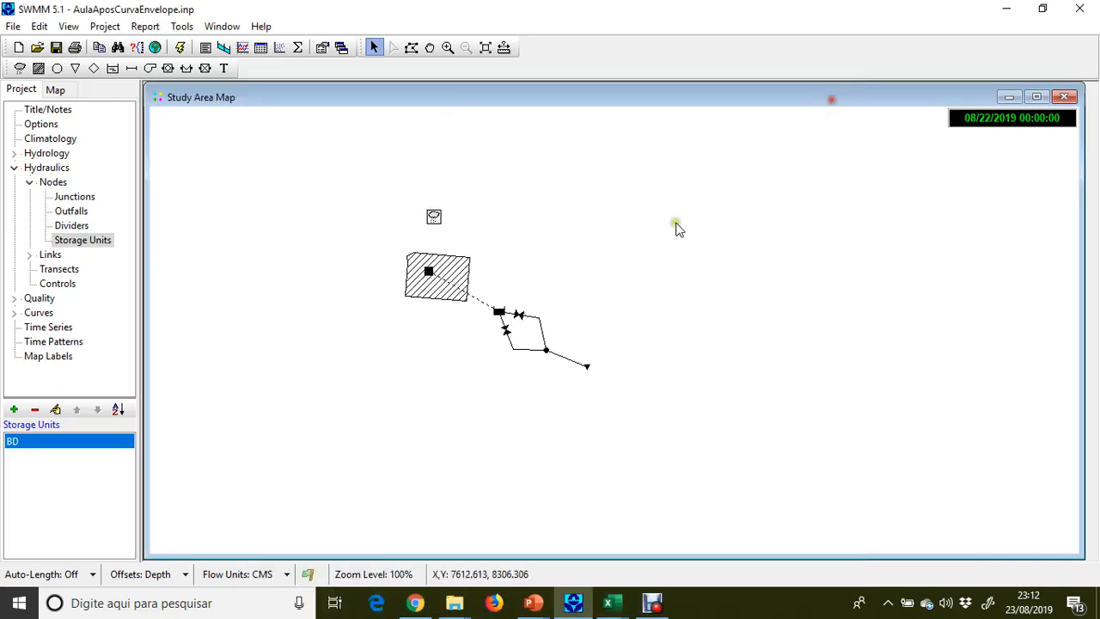
pyautogui.doubleClick(546, 350)
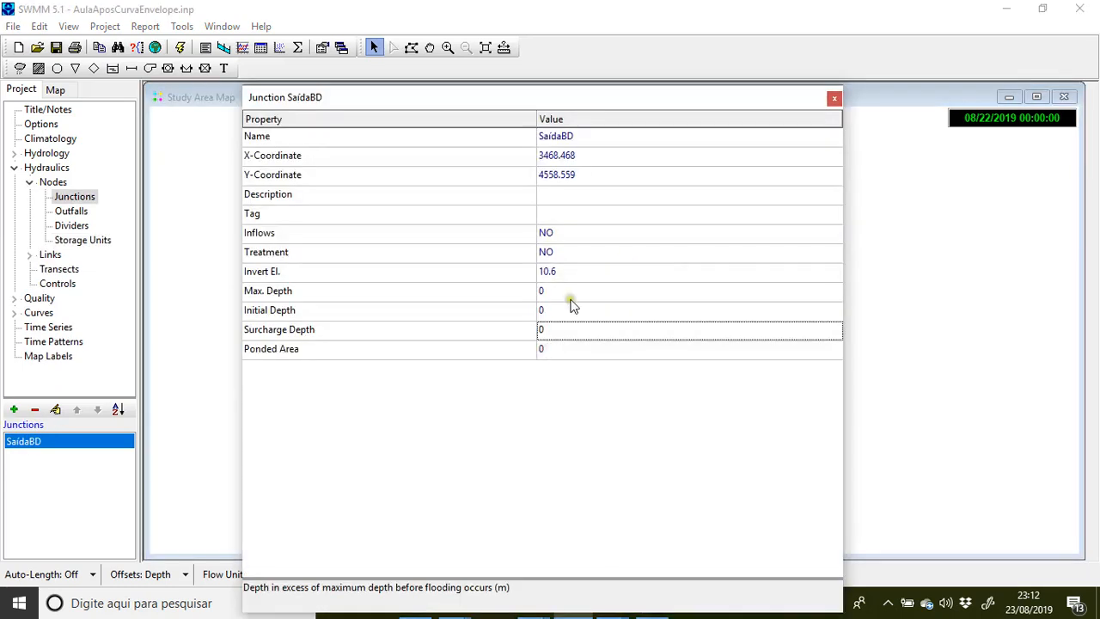
pyautogui.click(833, 98)
# Review the properties of conduit CondSaídaBD and the boundary settings of outfall Exutório
pyautogui.doubleClick(565, 357)
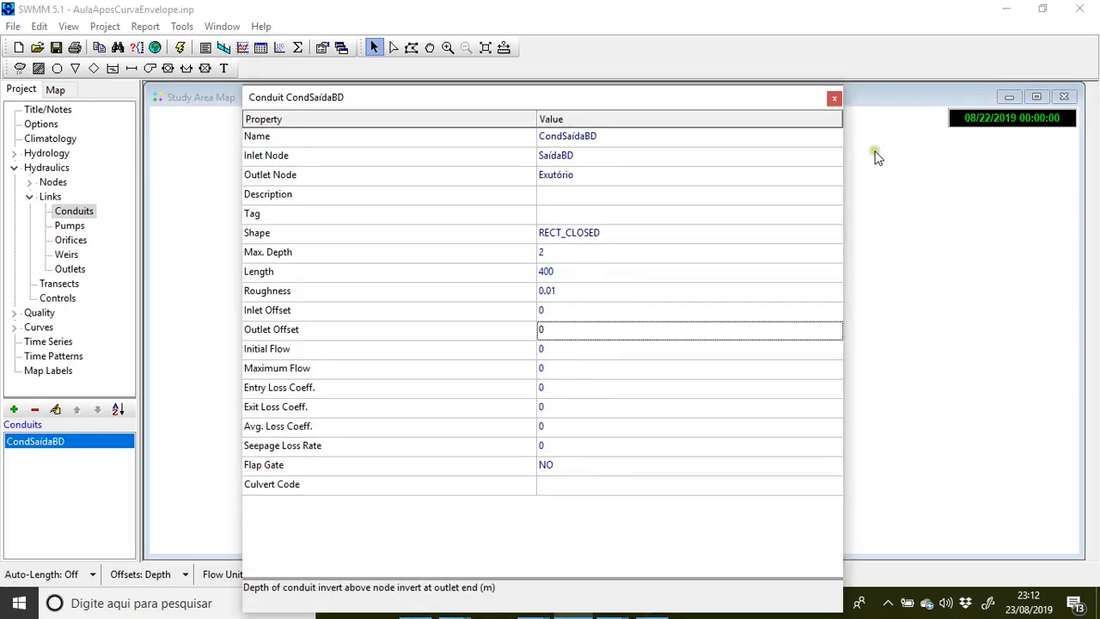
pyautogui.click(833, 99)
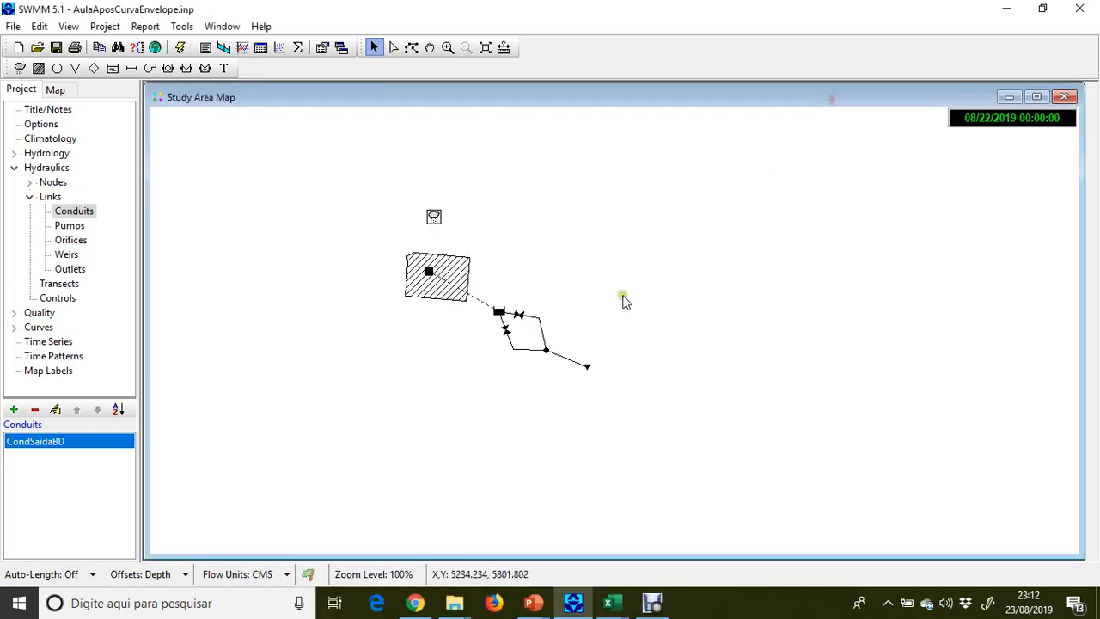
pyautogui.doubleClick(587, 370)
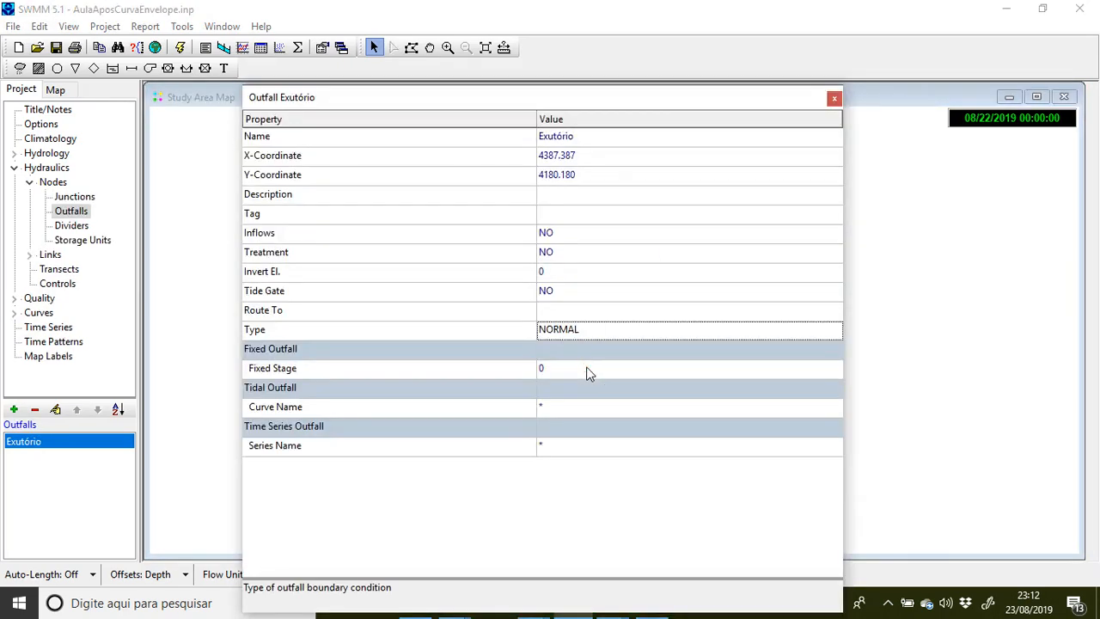
pyautogui.click(596, 367)
pyautogui.click(833, 98)
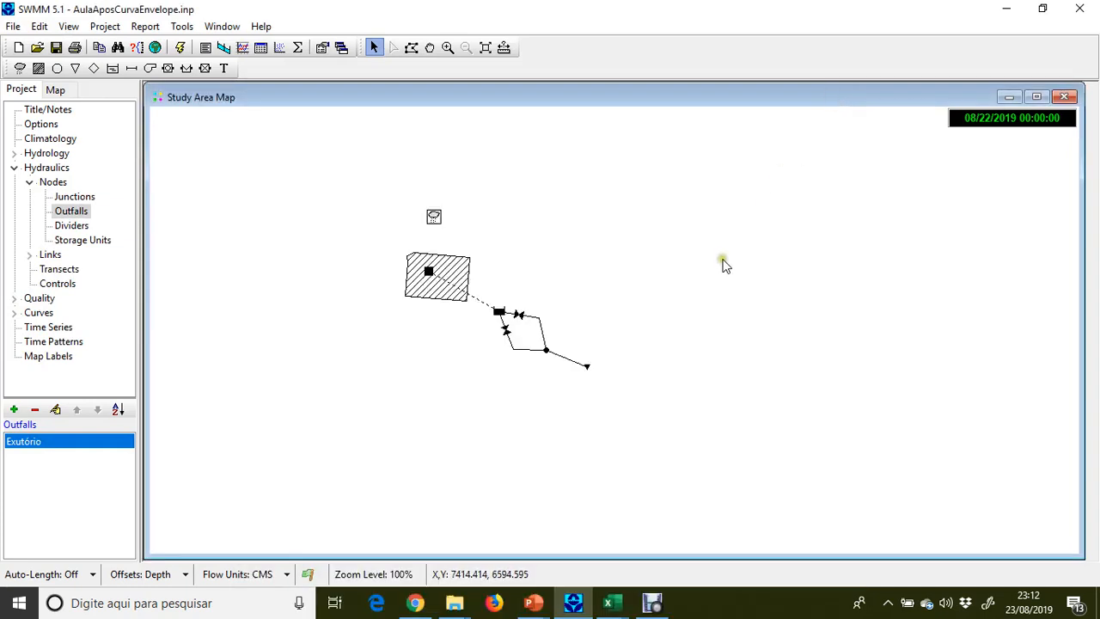
# Run the simulation and plot the depth of storage unit BD against elapsed time in a maximized graph
pyautogui.click(180, 49)
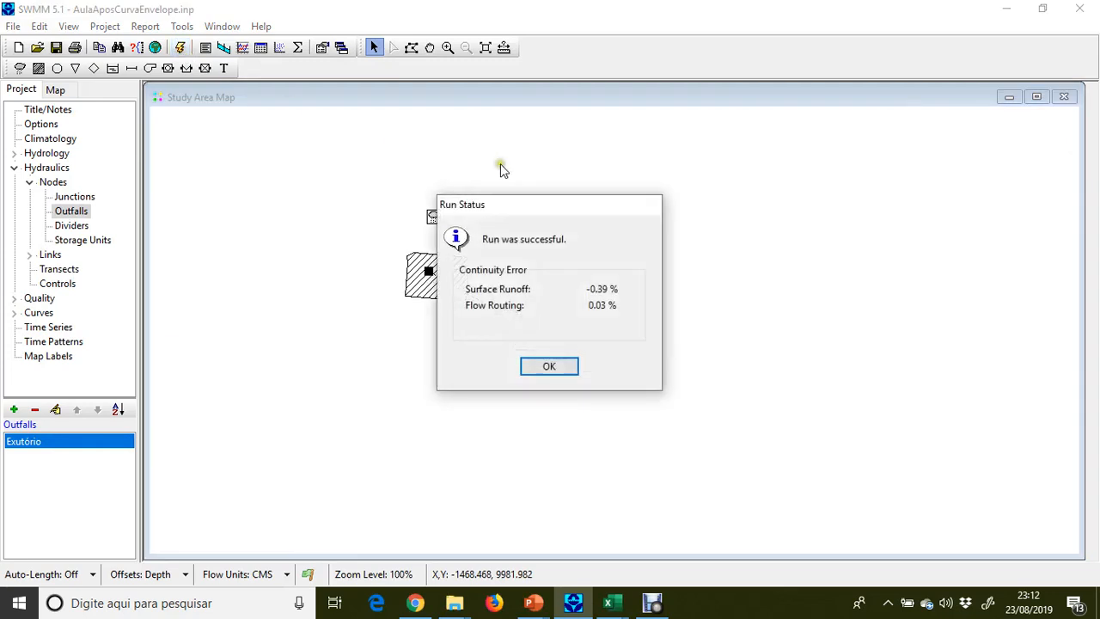
pyautogui.click(549, 362)
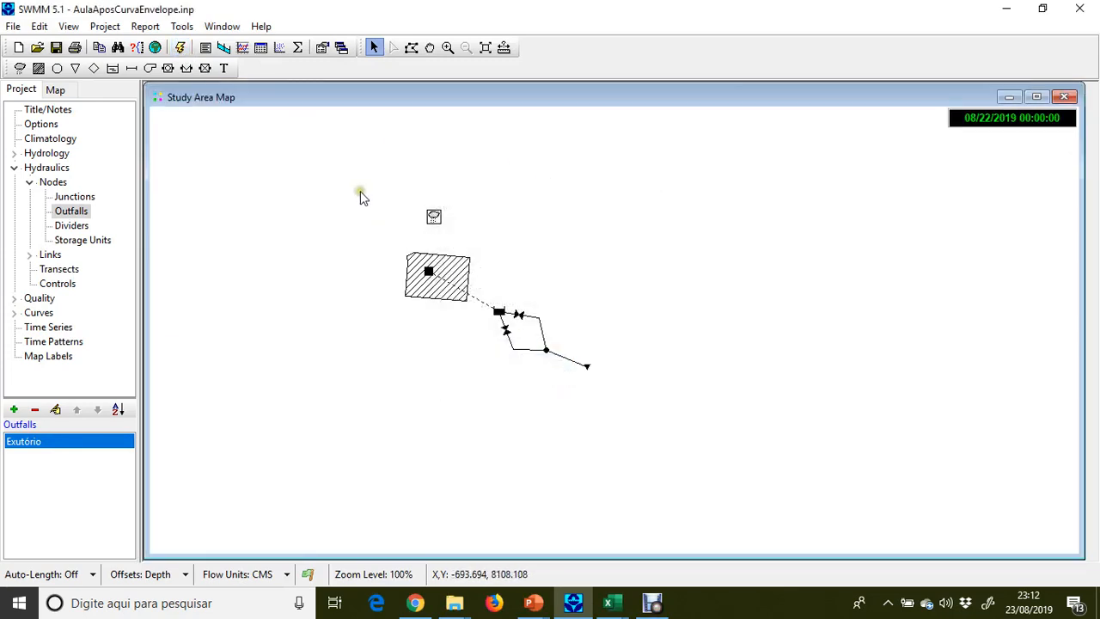
pyautogui.click(500, 314)
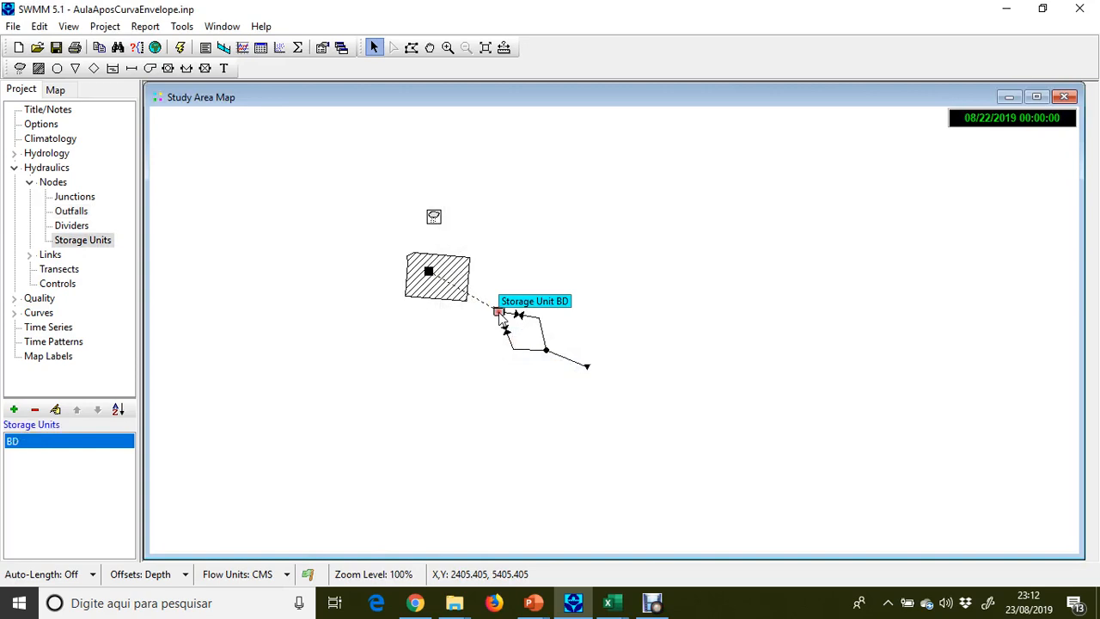
pyautogui.click(242, 47)
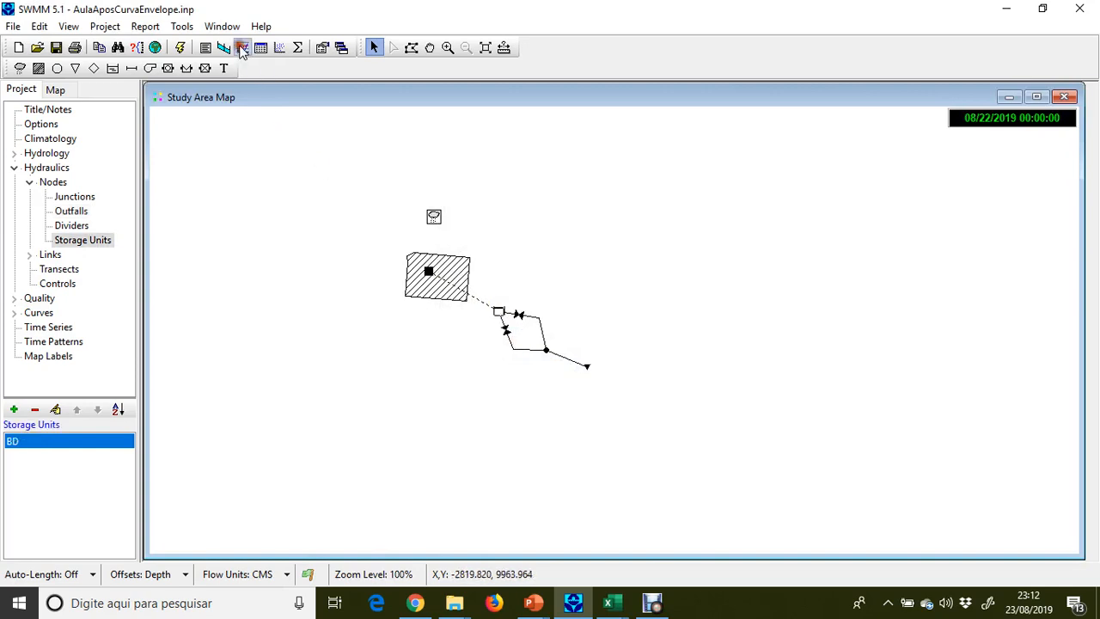
pyautogui.click(488, 418)
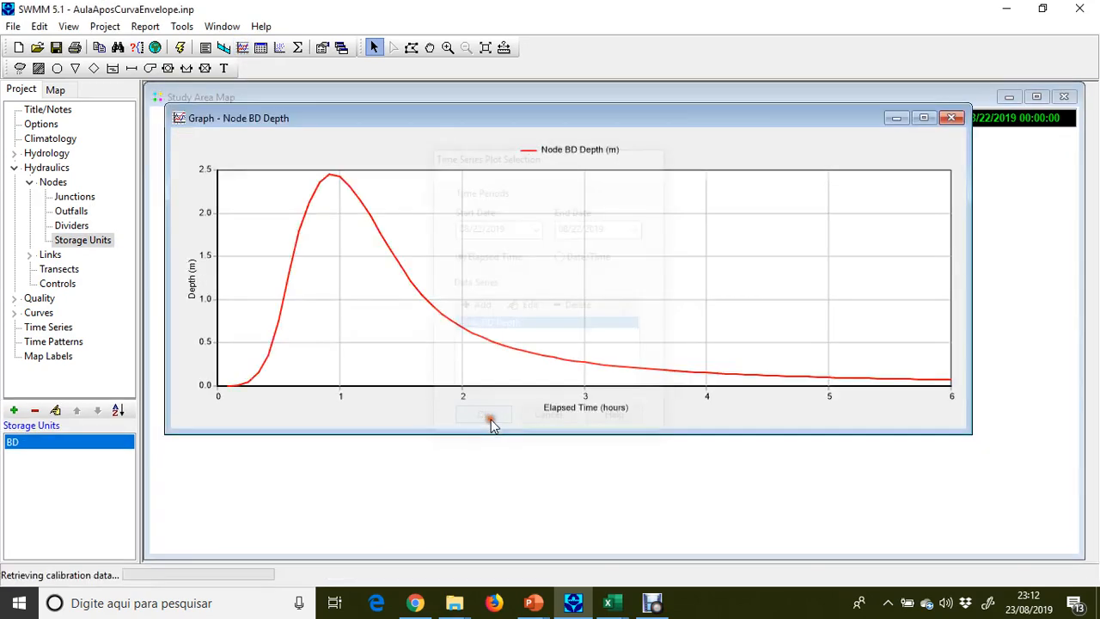
pyautogui.click(923, 117)
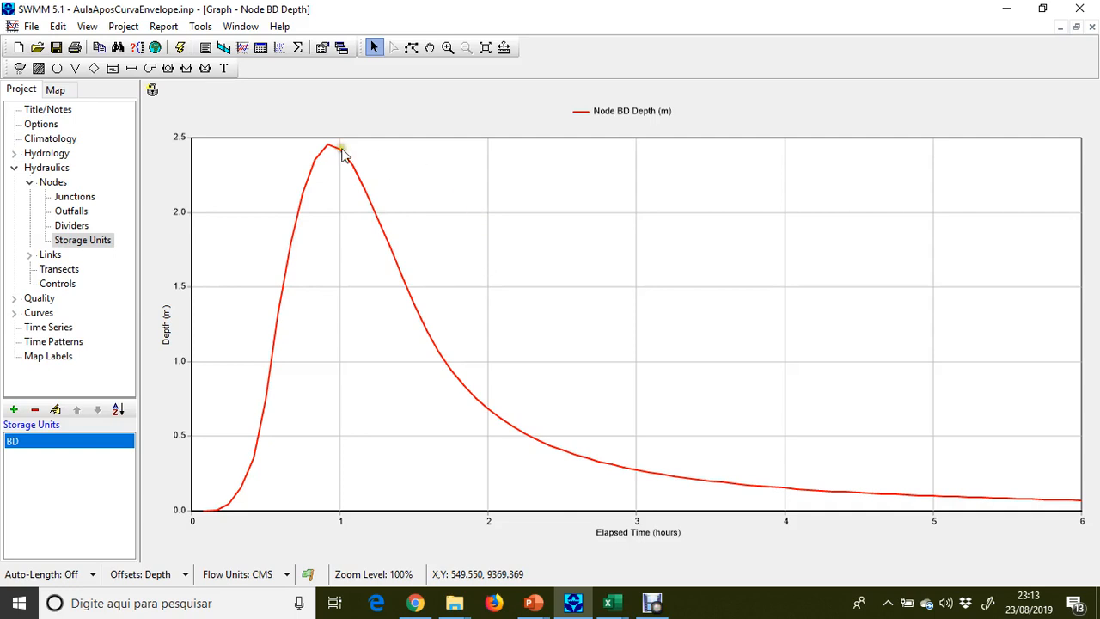
# Start a new time series plot from the study area map, replacing the BD depth series with node BD's Total Inflow
pyautogui.click(239, 26)
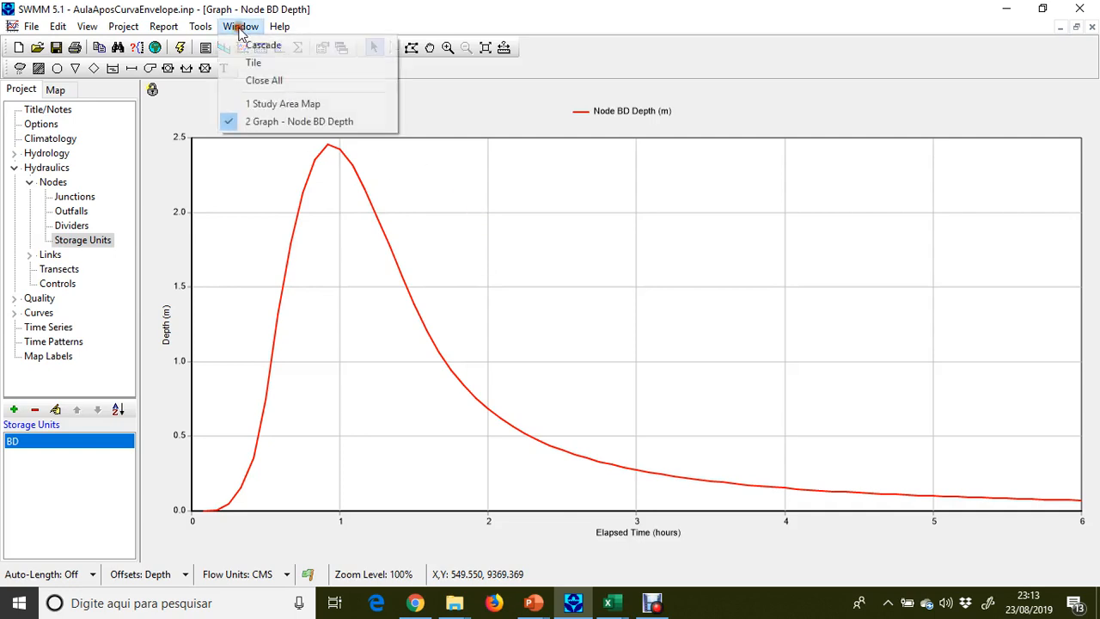
pyautogui.click(272, 105)
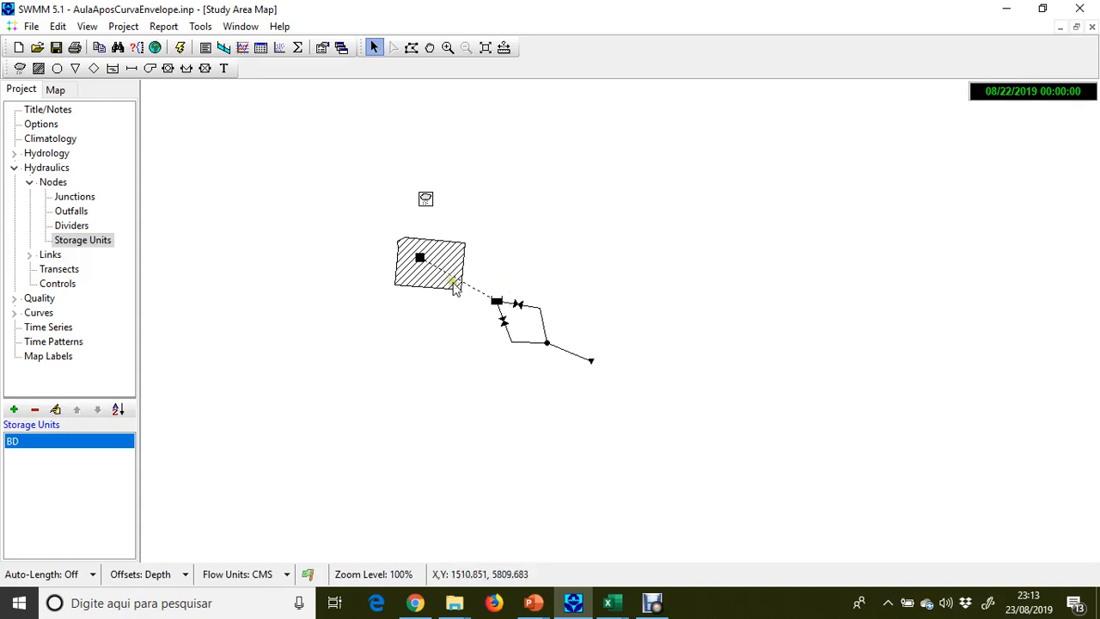
pyautogui.click(246, 49)
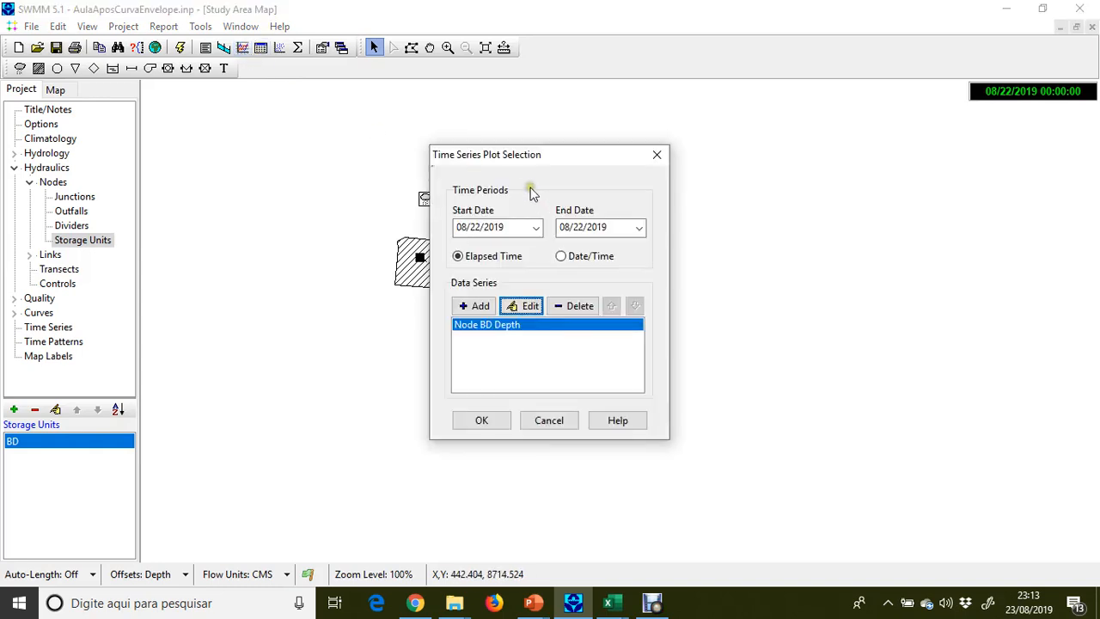
pyautogui.moveTo(528, 165); pyautogui.dragTo(760, 176)
pyautogui.click(789, 317)
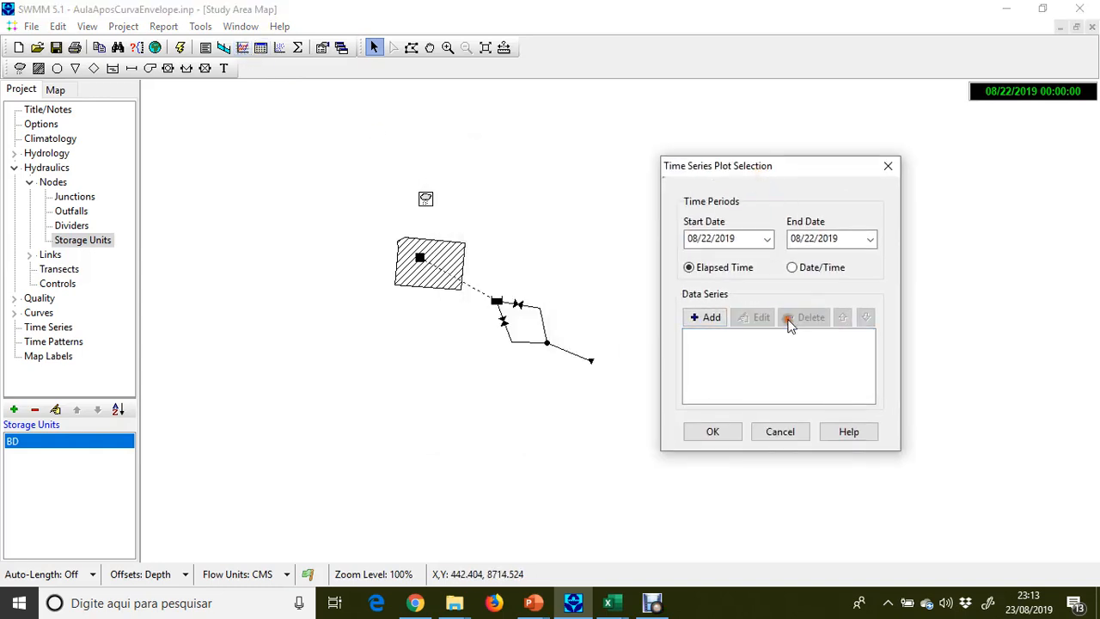
pyautogui.click(710, 318)
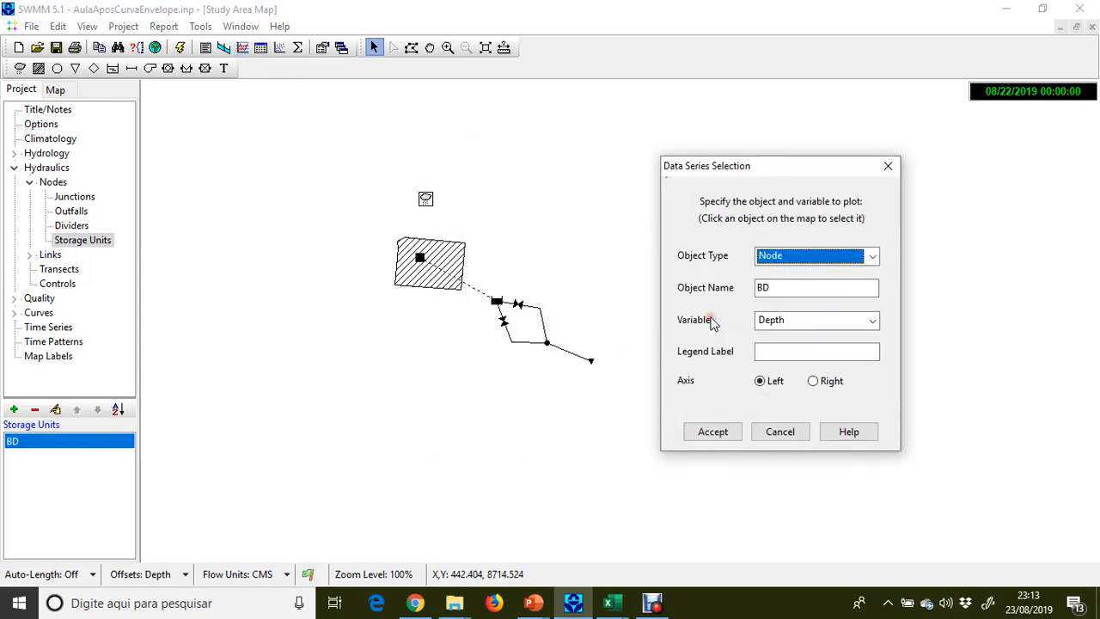
pyautogui.click(768, 324)
pyautogui.click(781, 396)
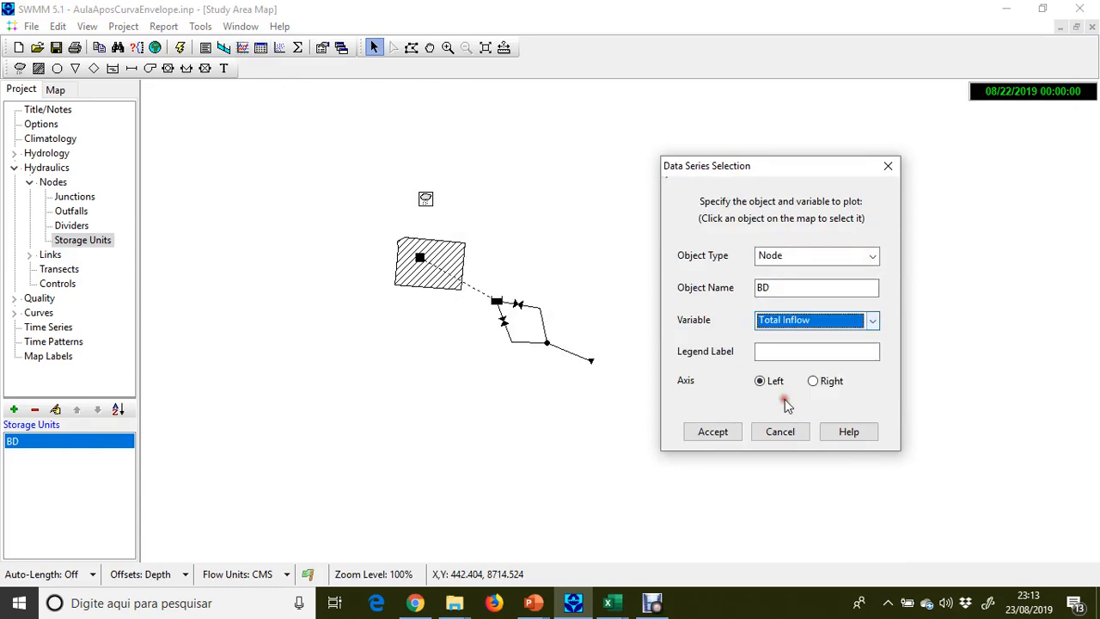
pyautogui.click(735, 427)
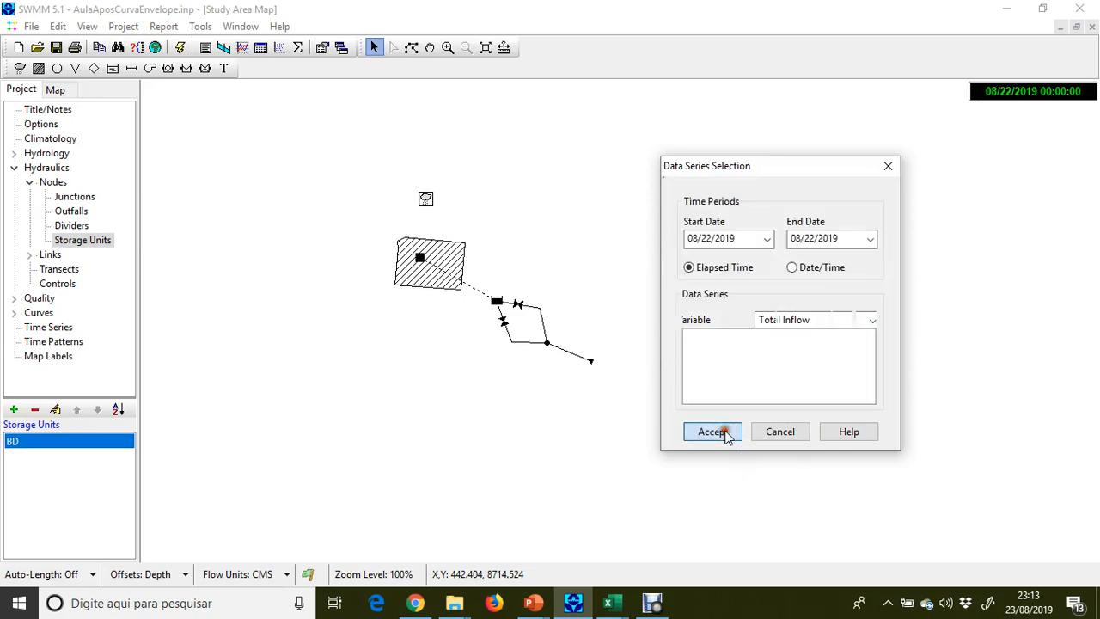
# Add junction SaídaBD's Total Inflow as a second series and plot both hydrographs against elapsed time
pyautogui.click(711, 325)
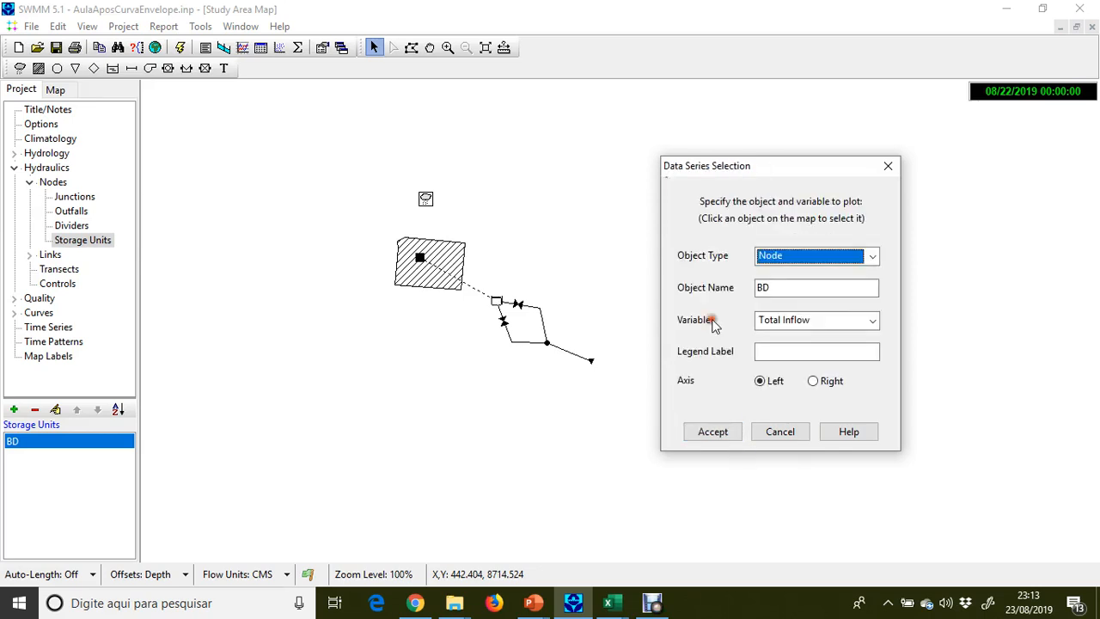
pyautogui.click(546, 342)
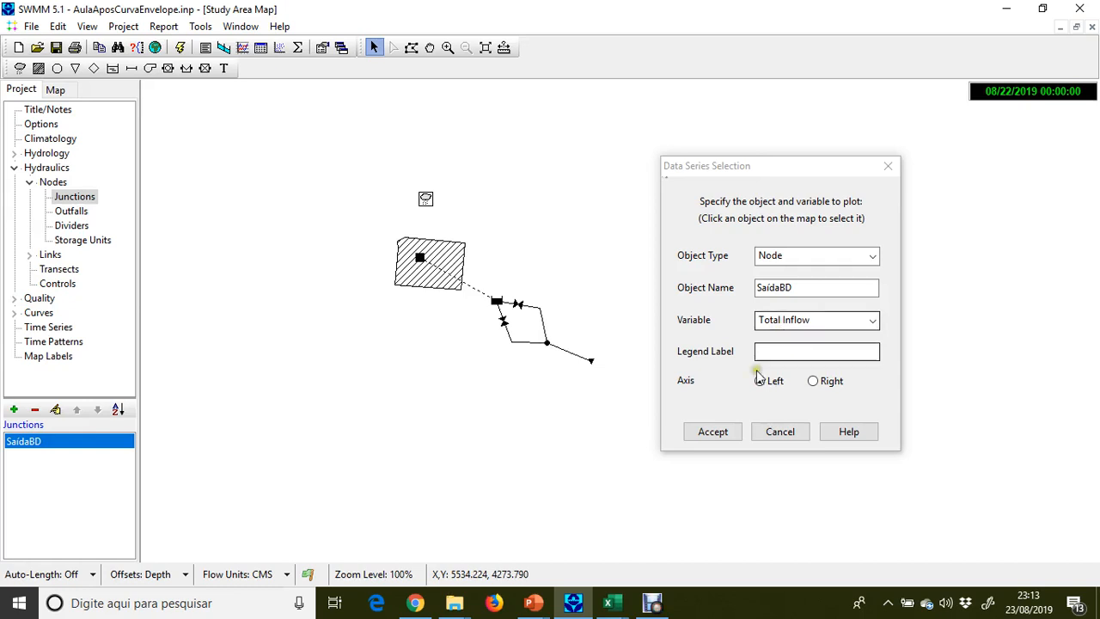
pyautogui.click(710, 431)
pyautogui.click(714, 432)
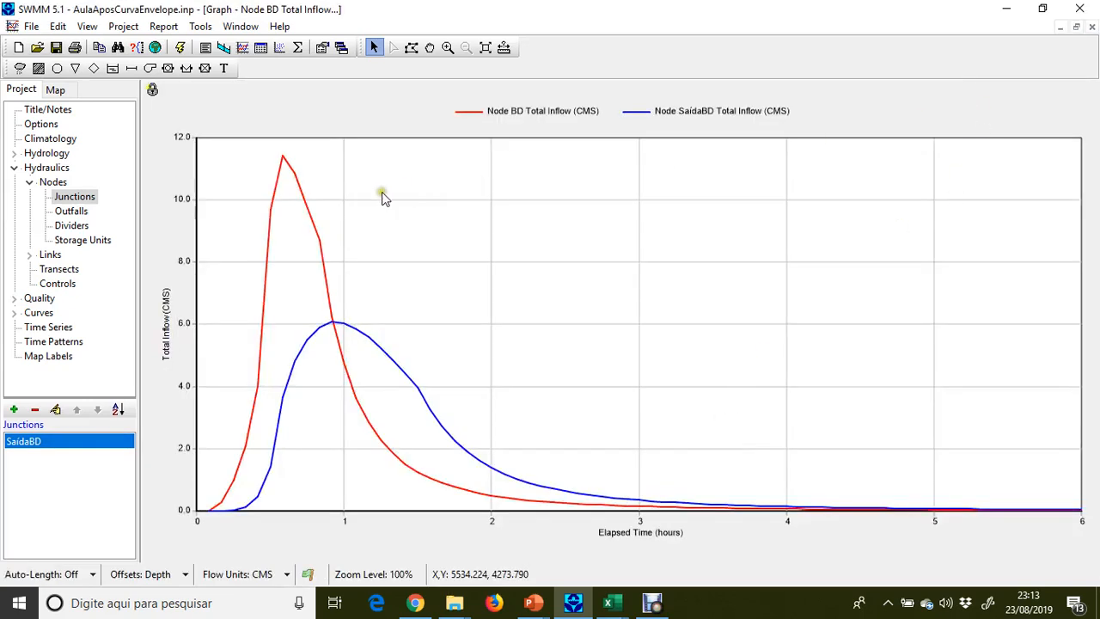
pyautogui.click(283, 157)
# Plot the runoff of subcatchment A1 against elapsed time, examine its hydrograph and close the graph
pyautogui.click(256, 28)
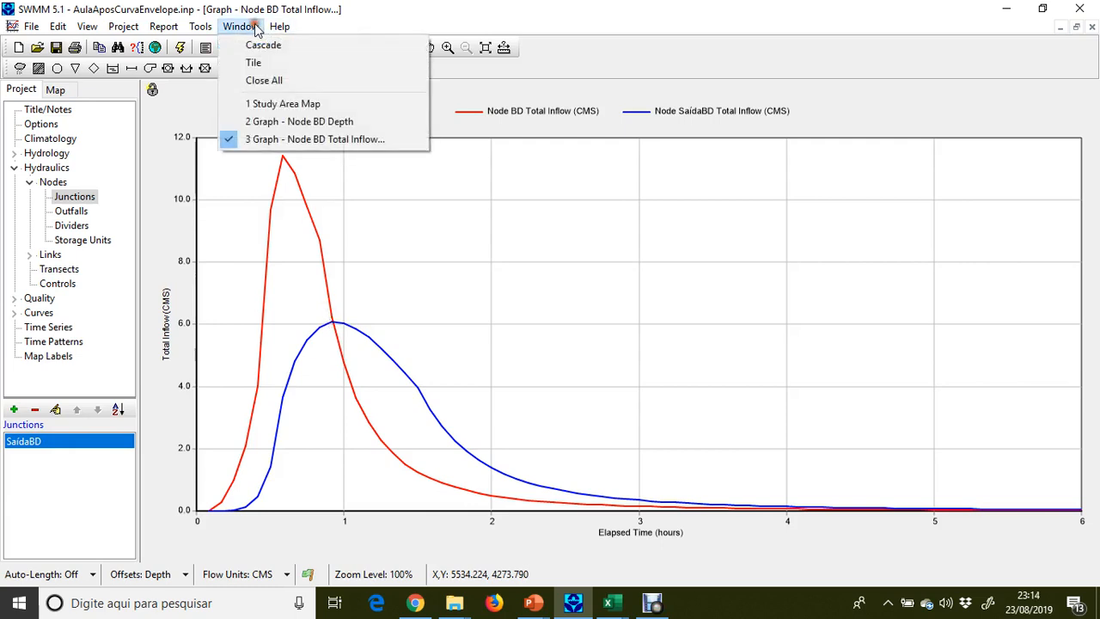
pyautogui.click(266, 97)
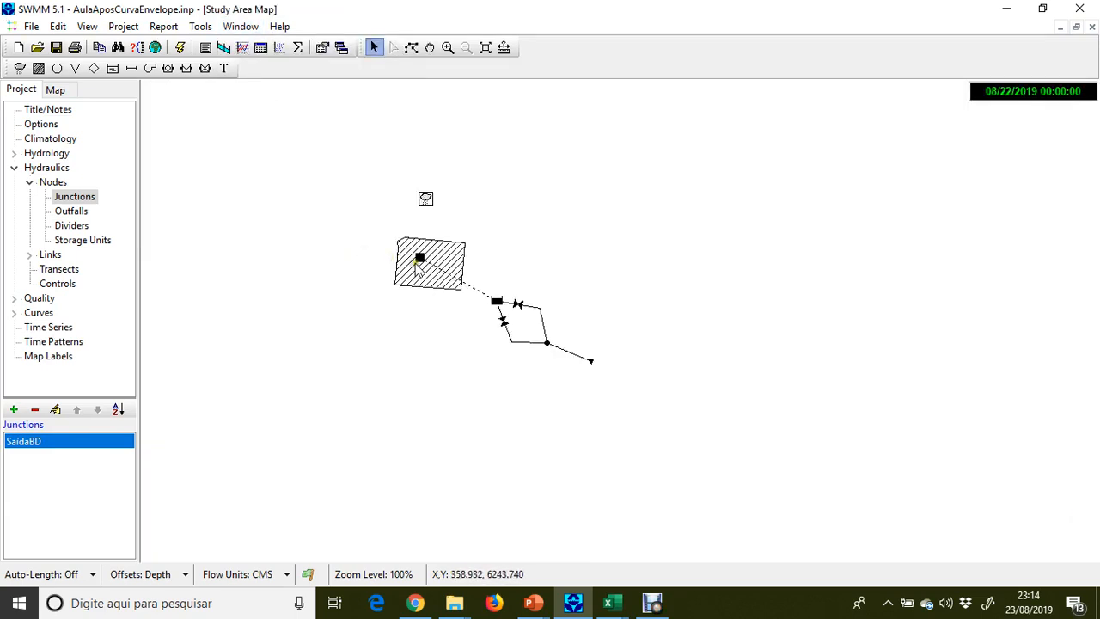
pyautogui.click(418, 256)
pyautogui.click(243, 49)
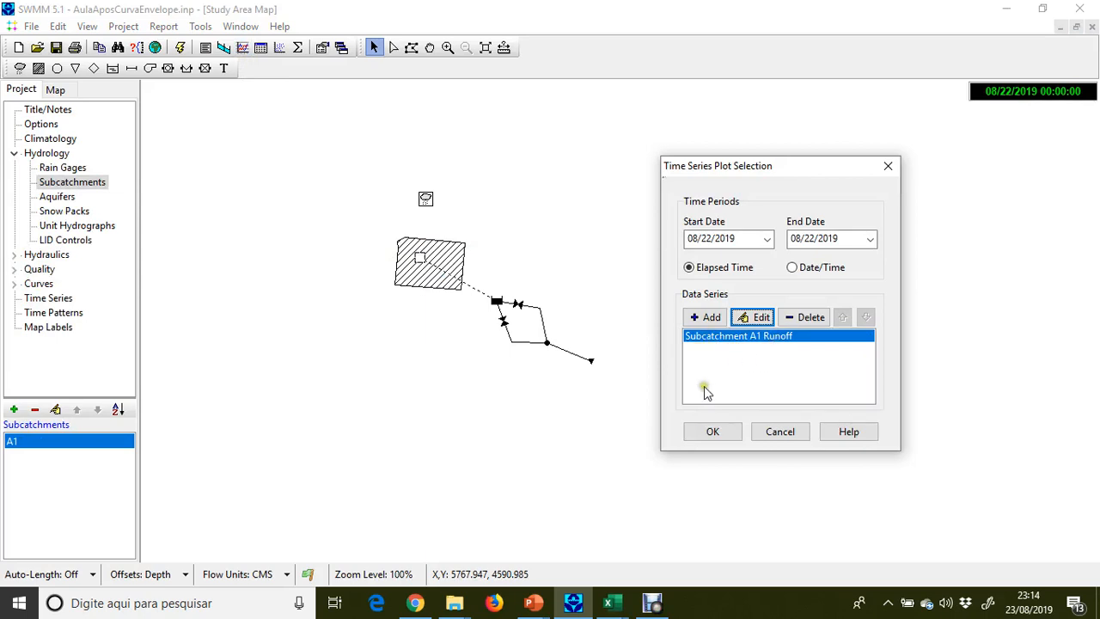
pyautogui.click(713, 432)
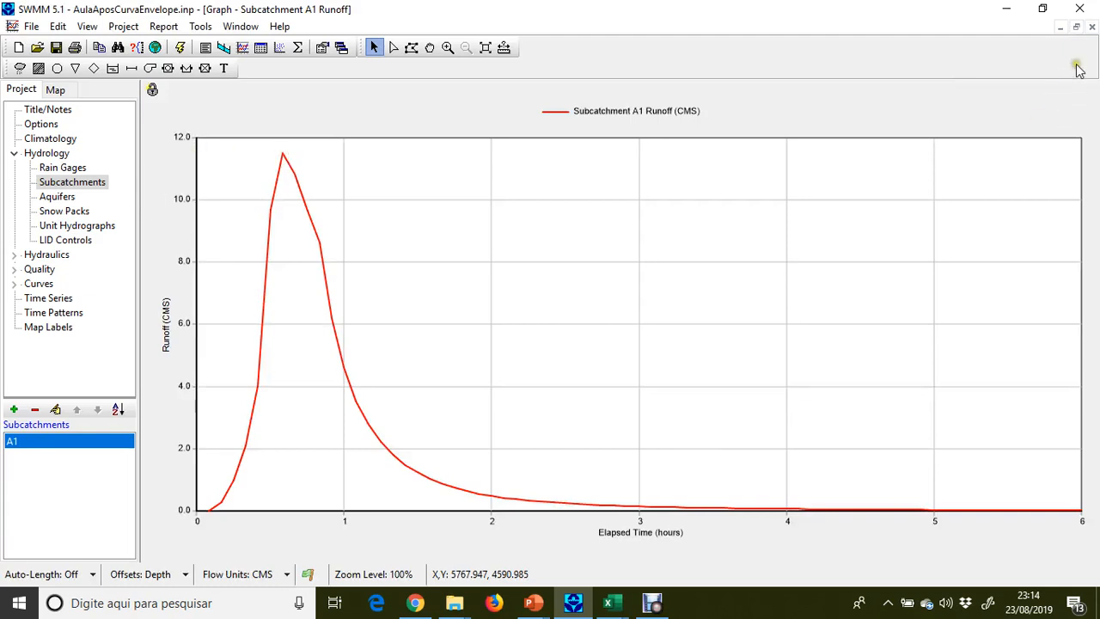
pyautogui.click(1091, 27)
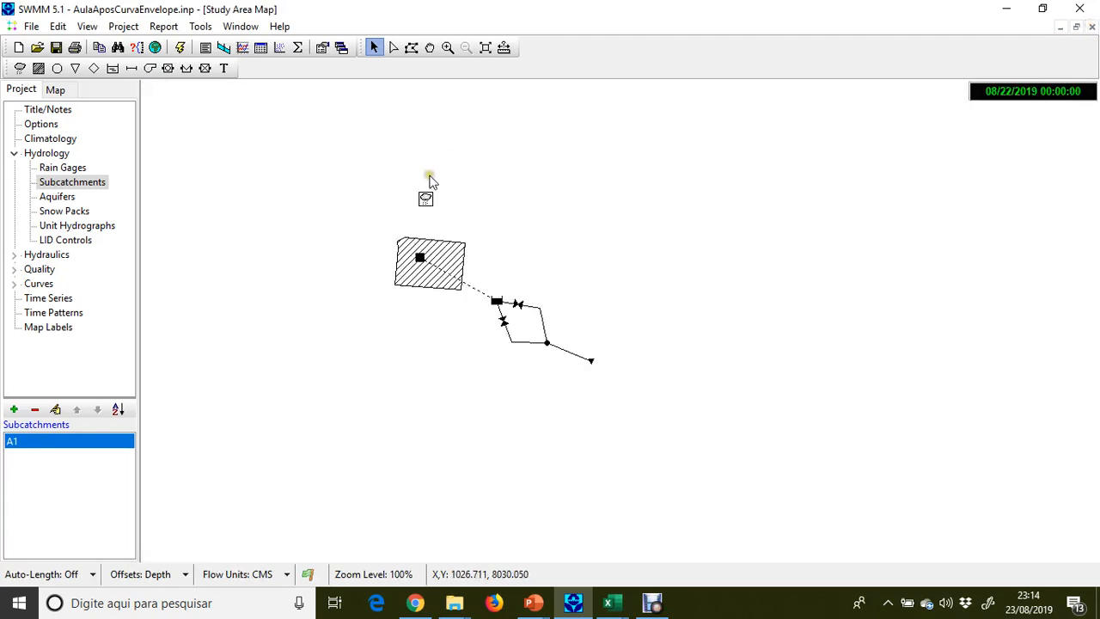
# Open the summary results and review the Subcatchment Runoff and Link Flow tables
pyautogui.click(204, 49)
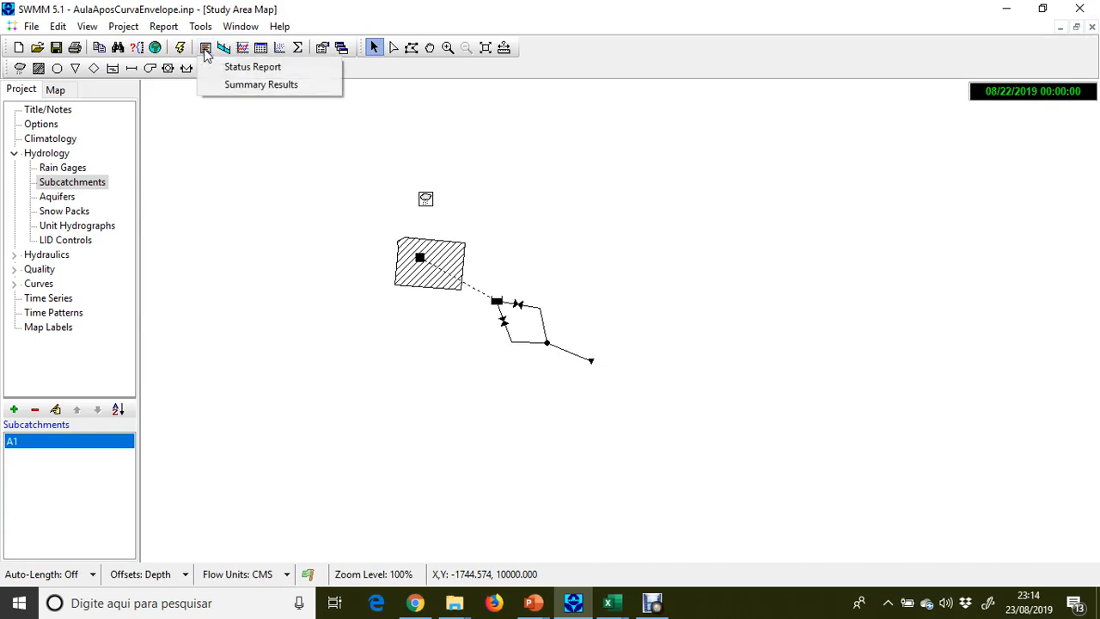
pyautogui.click(228, 86)
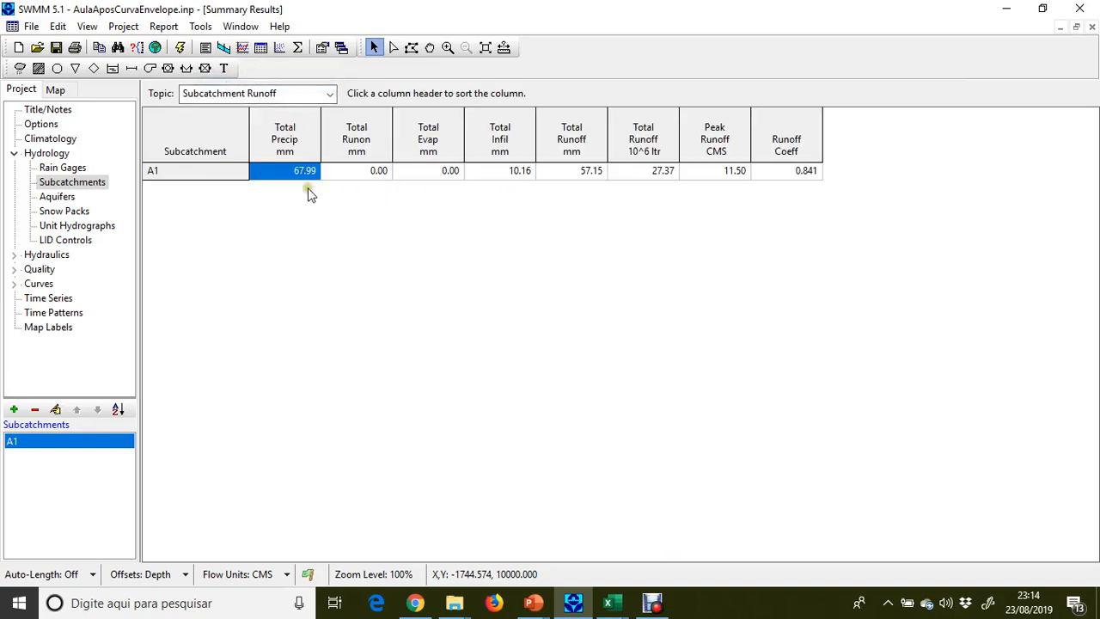
pyautogui.click(243, 97)
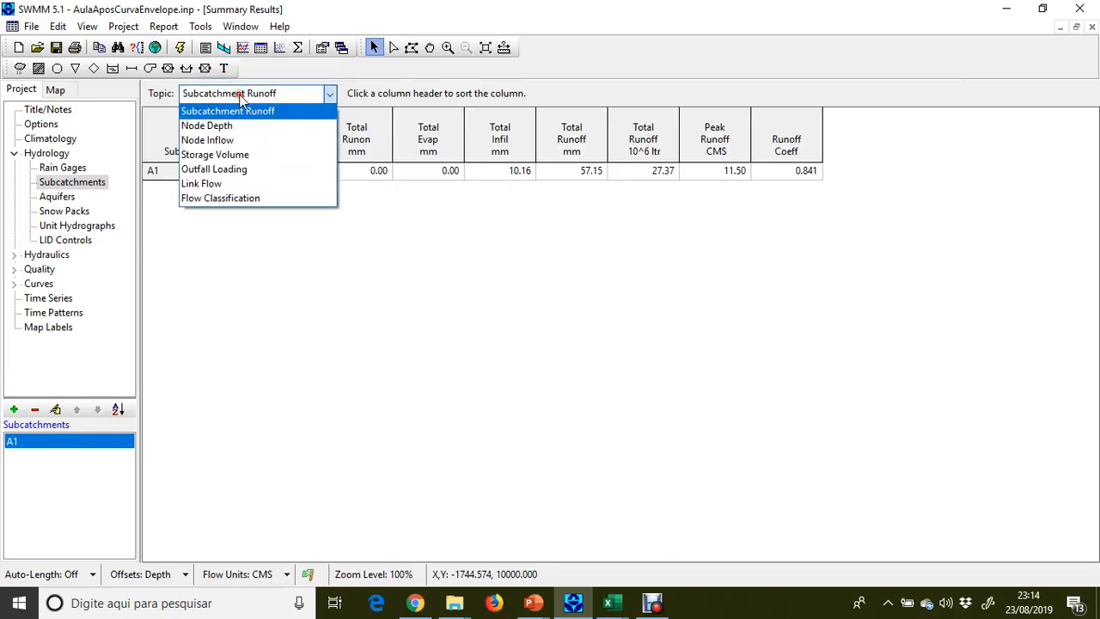
pyautogui.click(226, 185)
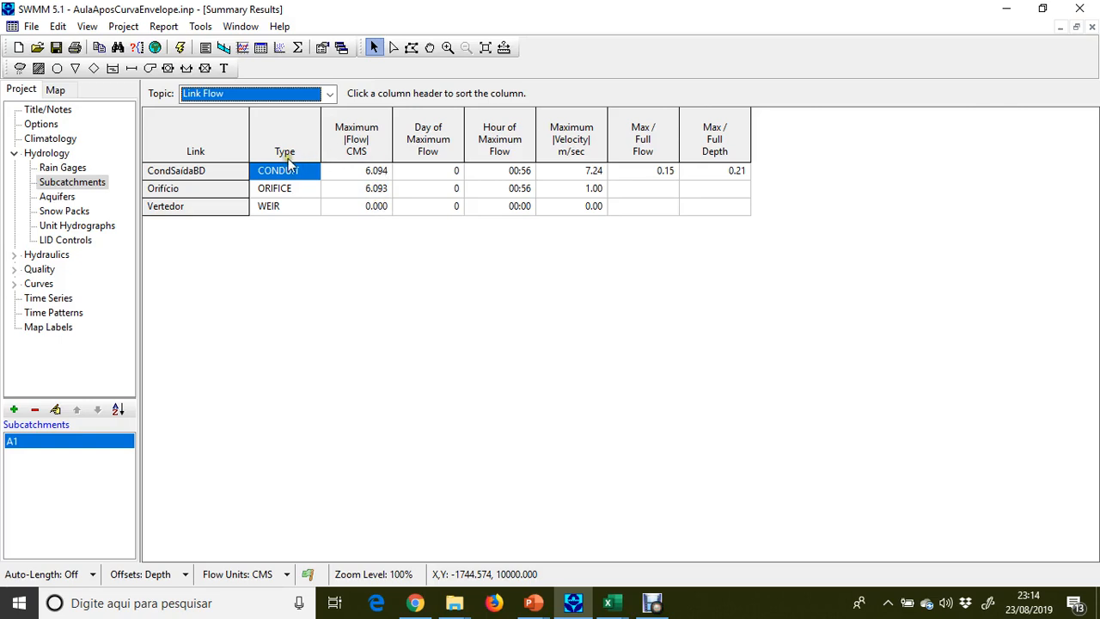
# Review the Storage Volume and Node Depth summary tables for the basin's maximum volume, outflow and depth
pyautogui.click(269, 92)
pyautogui.click(267, 90)
pyautogui.click(250, 97)
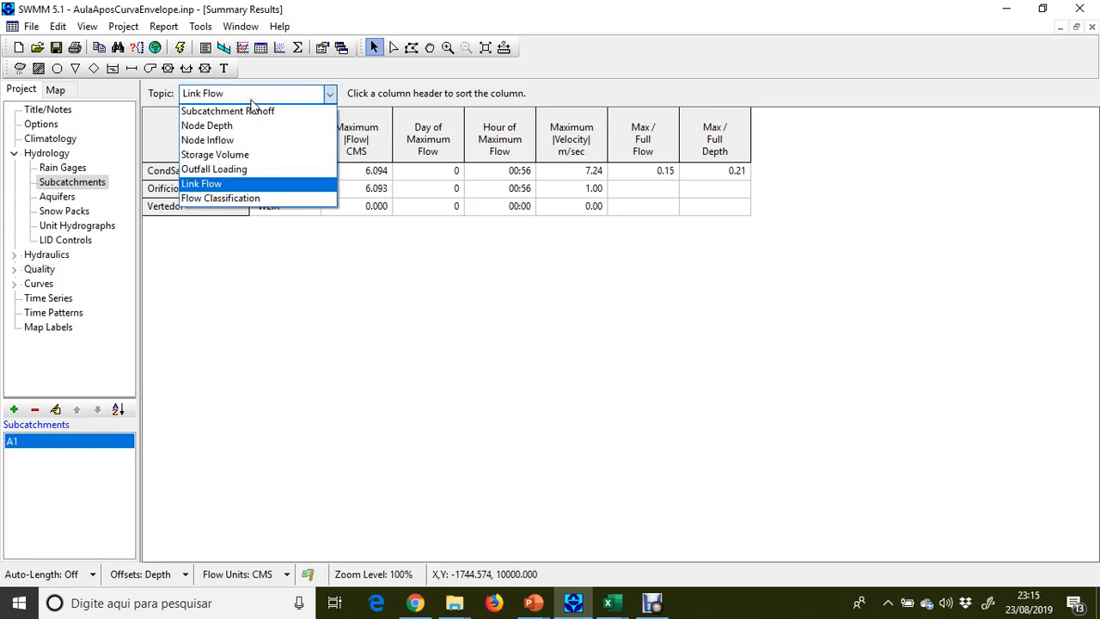
pyautogui.click(233, 154)
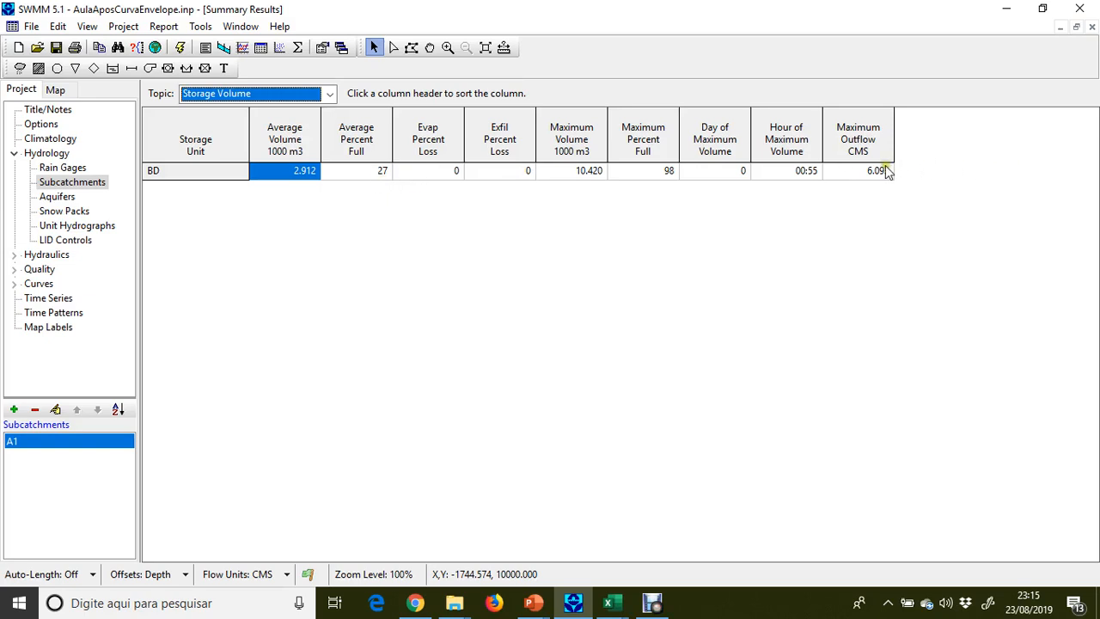
pyautogui.click(207, 96)
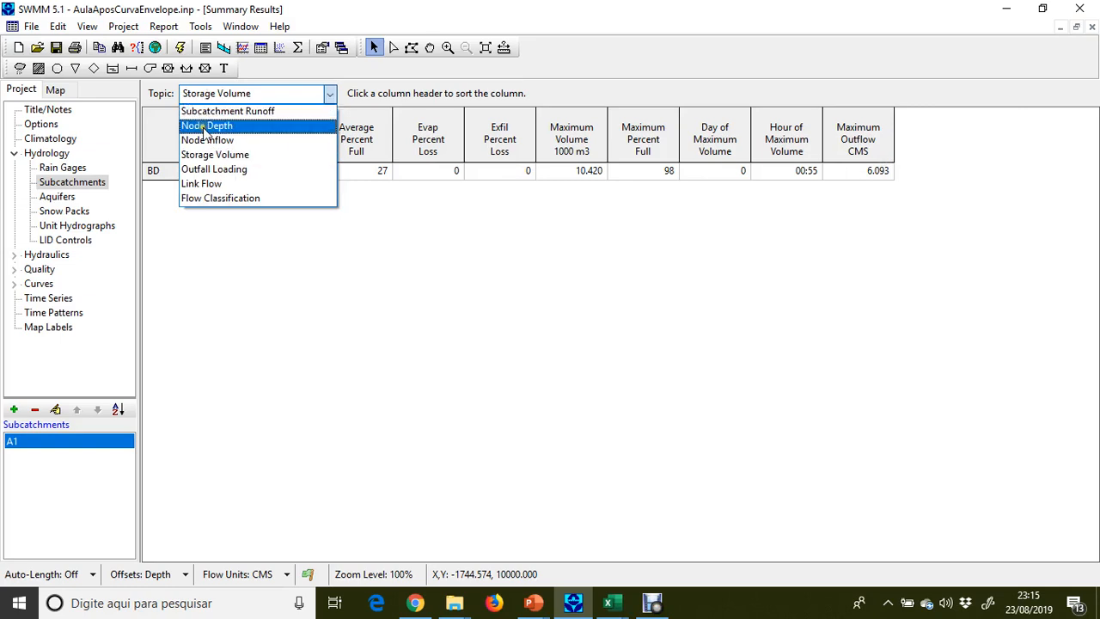
pyautogui.click(207, 127)
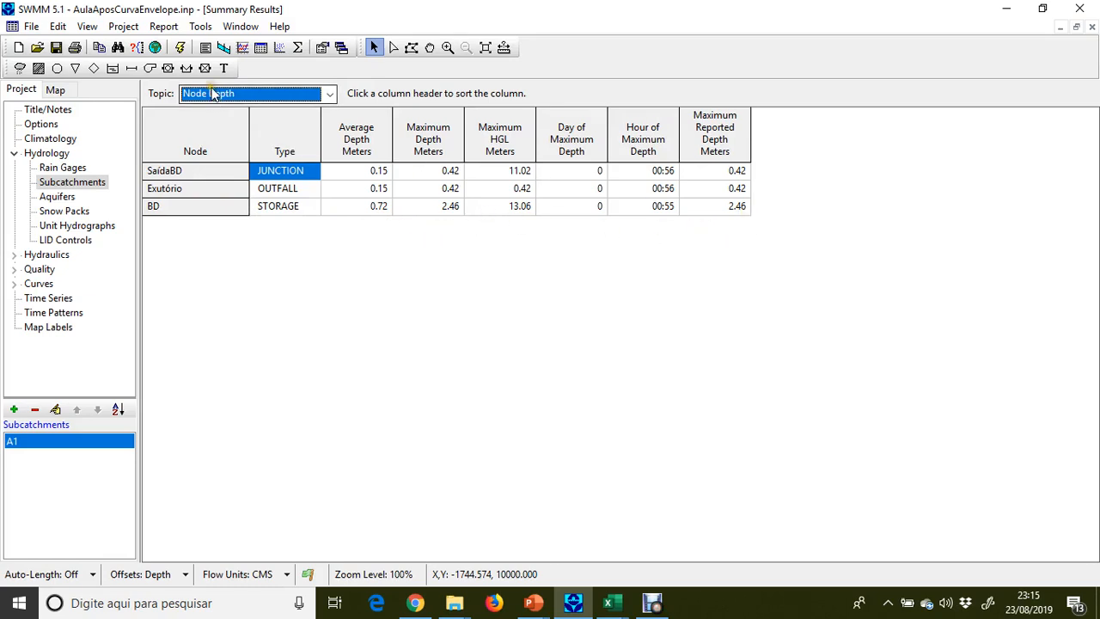
# Review the Subcatchment Runoff summary for A1's infiltration, peak runoff and runoff coefficient
pyautogui.click(245, 26)
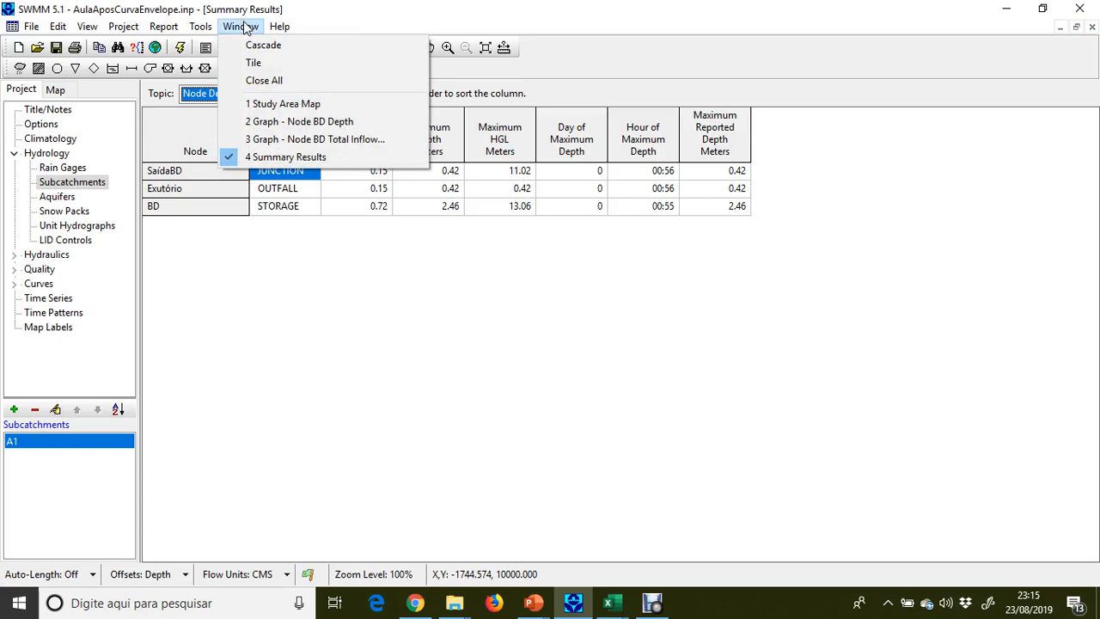
pyautogui.click(180, 94)
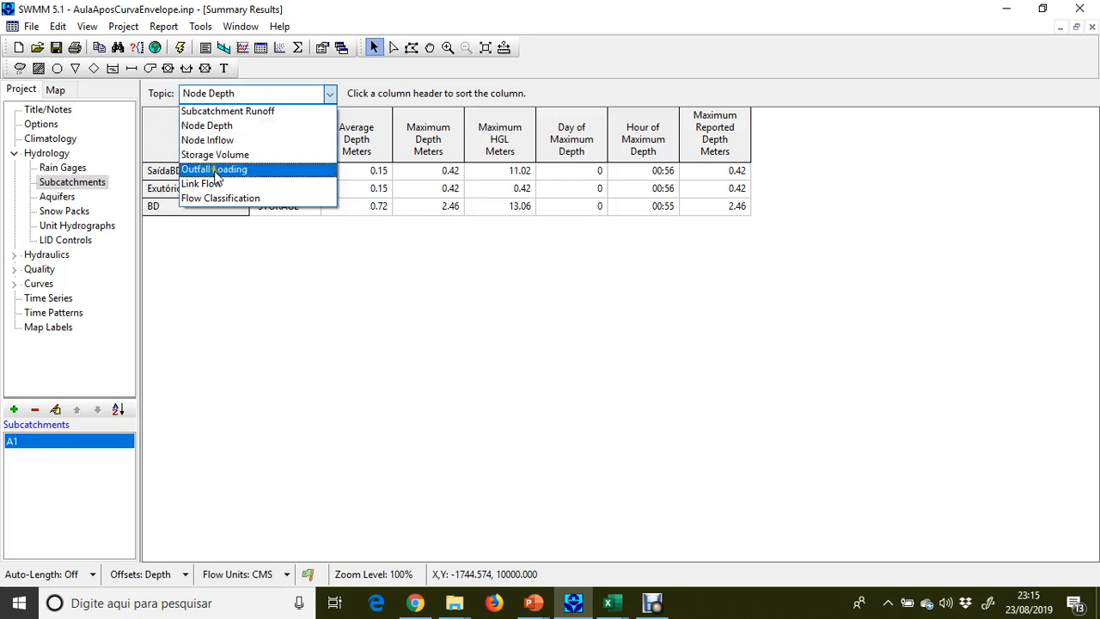
pyautogui.click(262, 114)
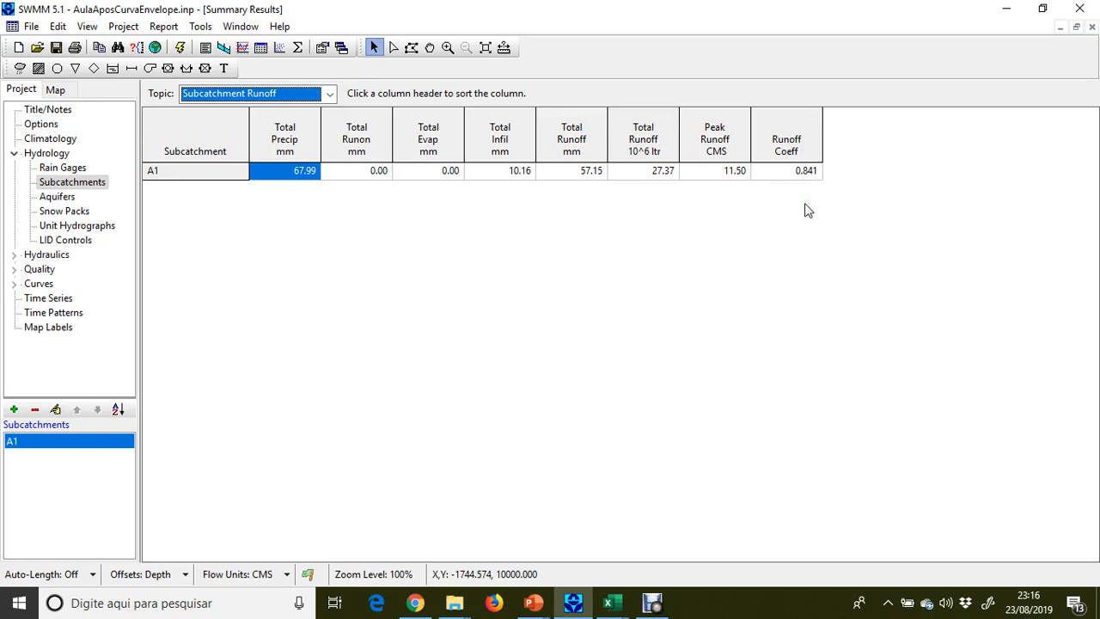
# Return to the study area map and inspect the dimensions and discharge coefficient of the orifice Orifício
pyautogui.click(240, 25)
pyautogui.click(268, 104)
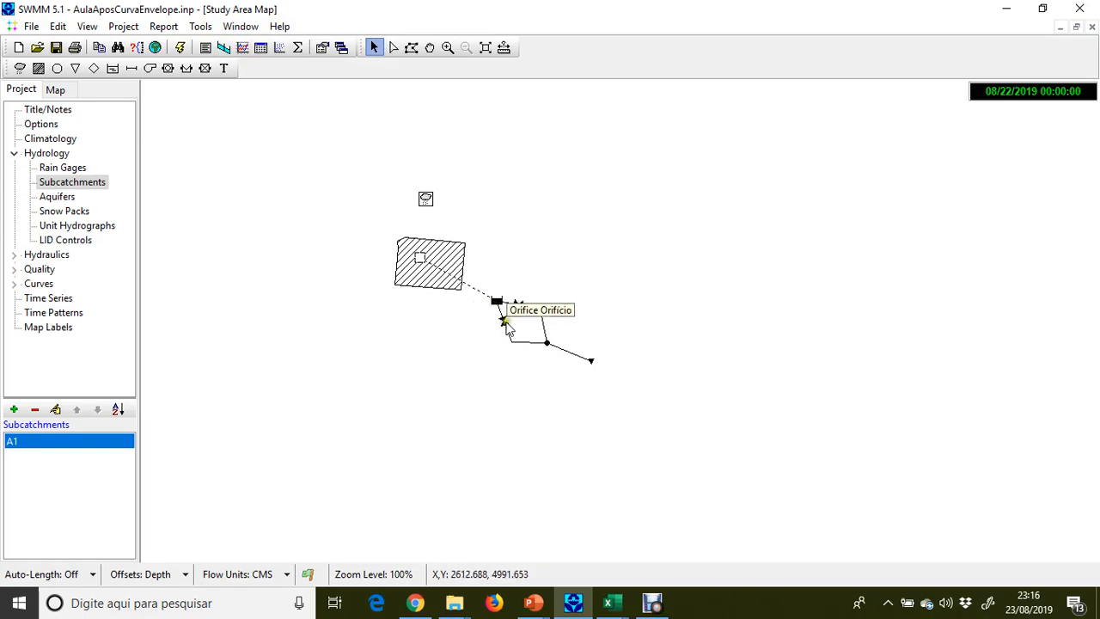
pyautogui.doubleClick(506, 327)
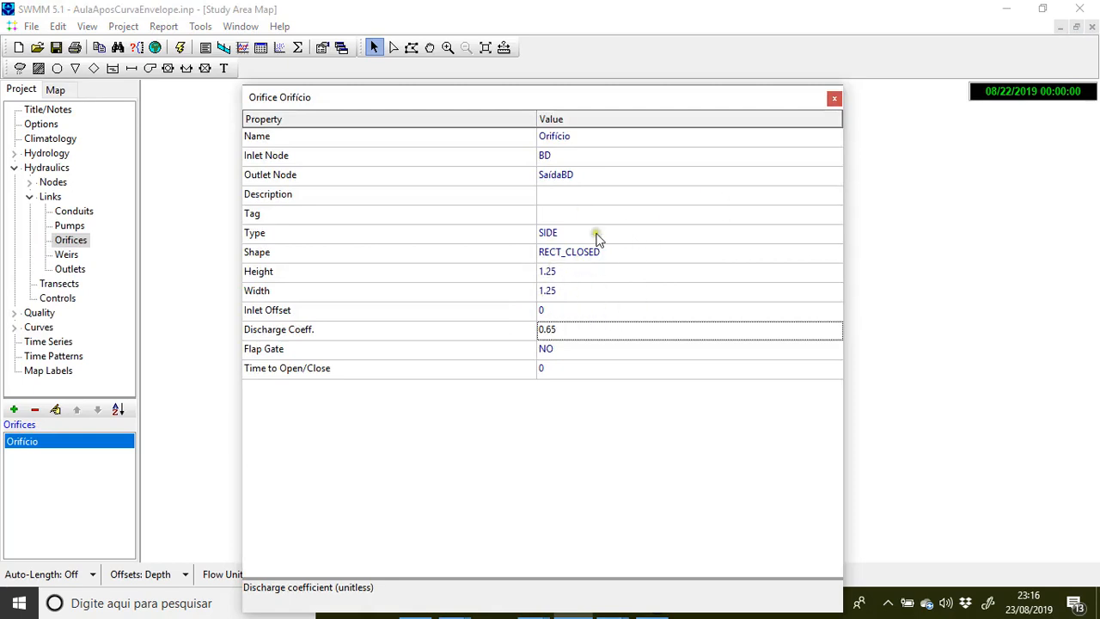
pyautogui.click(833, 97)
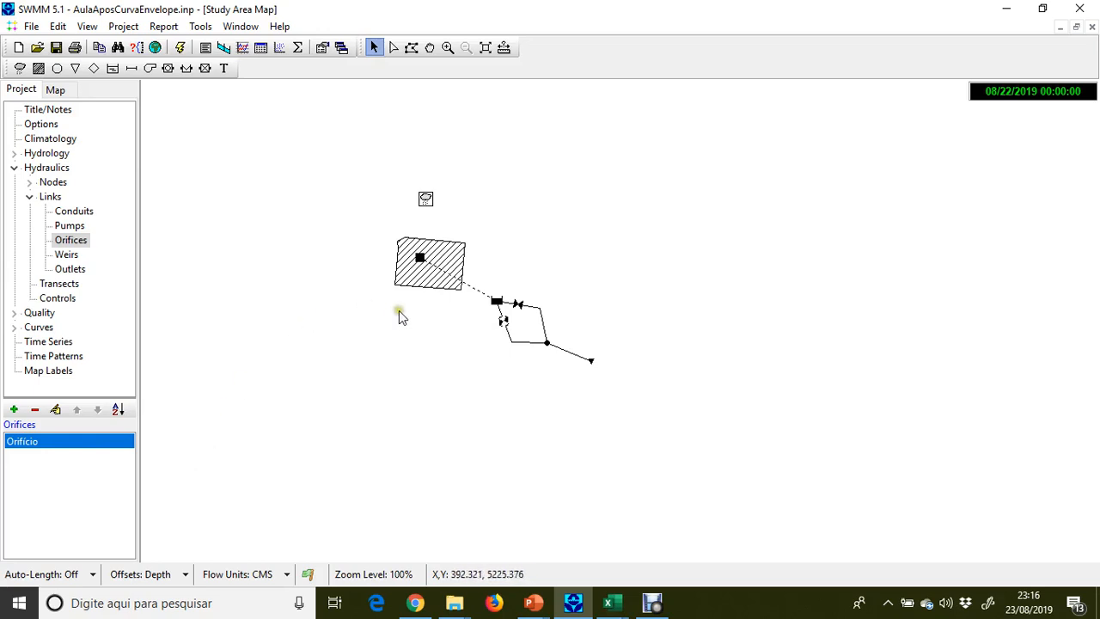
# Inspect the depth and area values of the storage curve CurvaBD
pyautogui.click(16, 327)
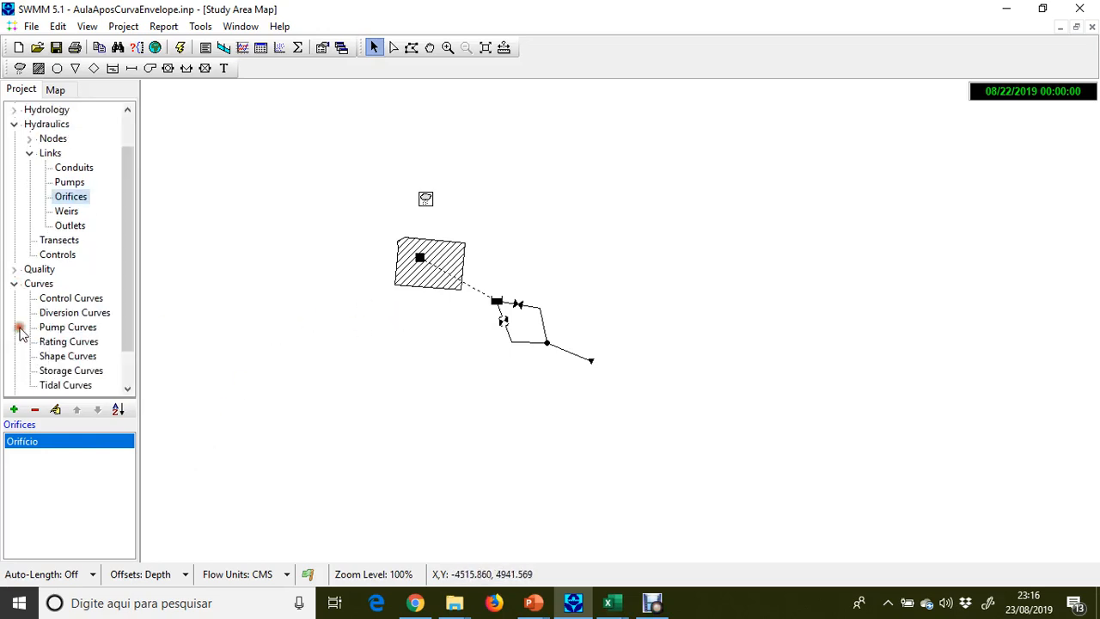
pyautogui.click(75, 371)
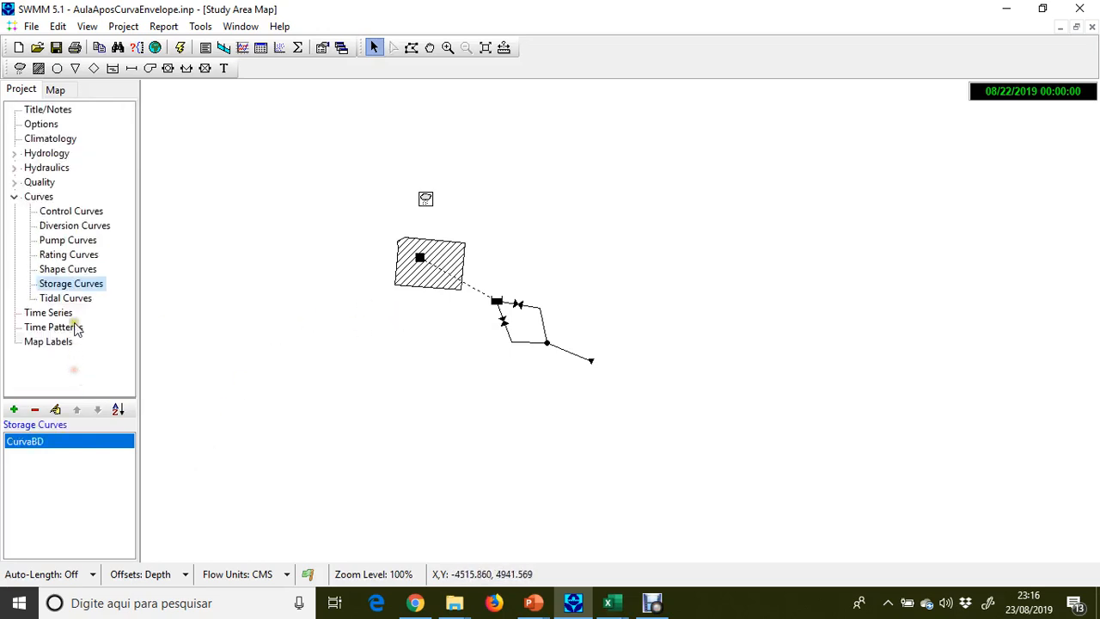
pyautogui.click(76, 284)
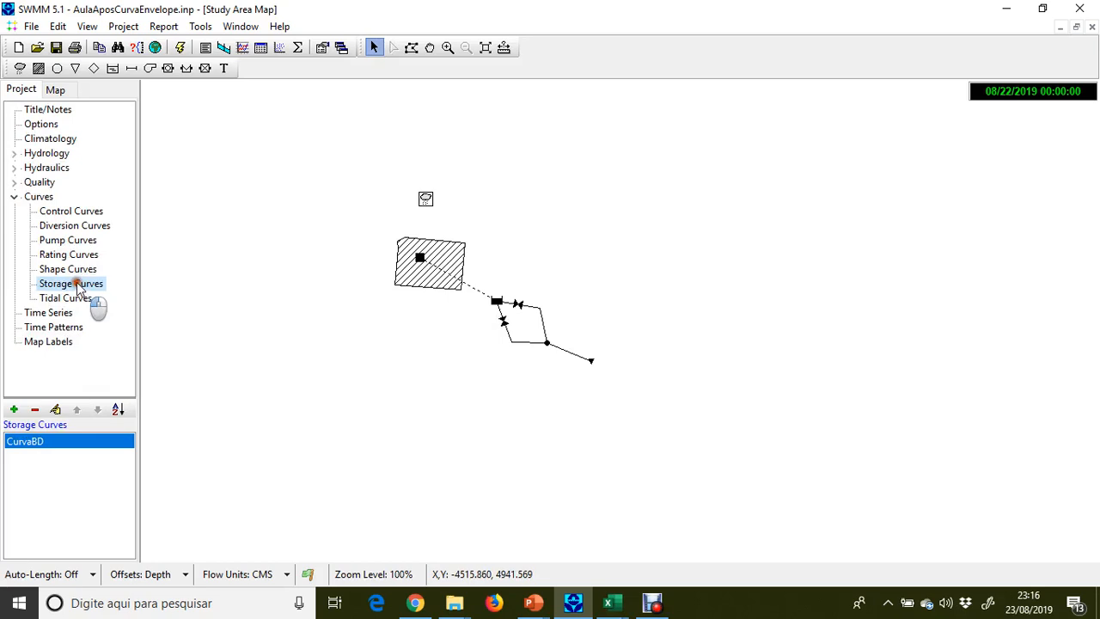
pyautogui.doubleClick(57, 442)
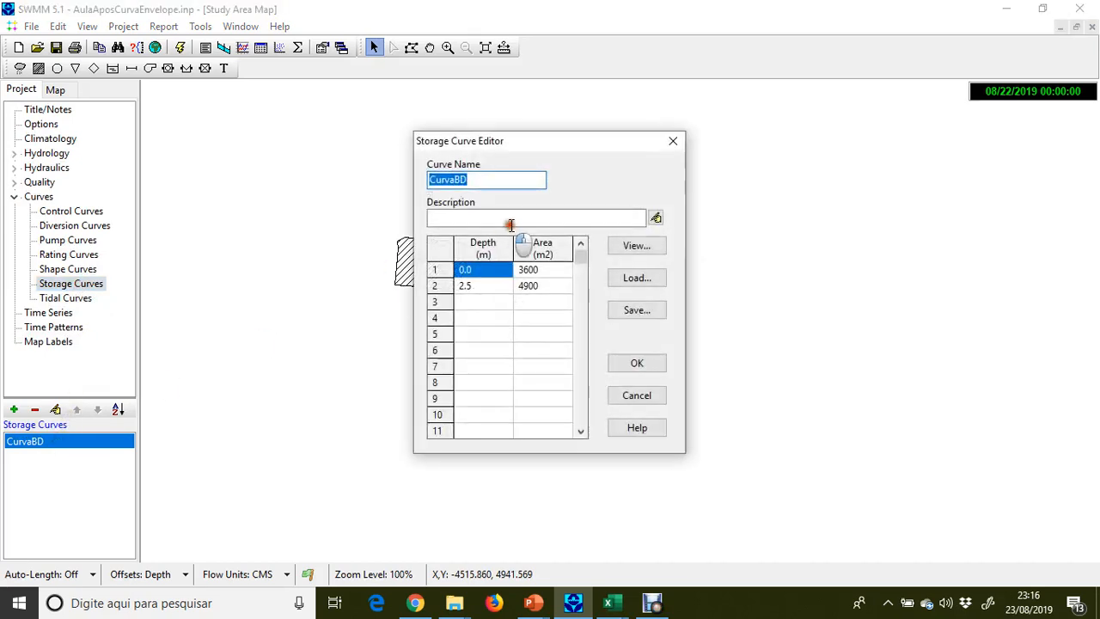
pyautogui.click(673, 140)
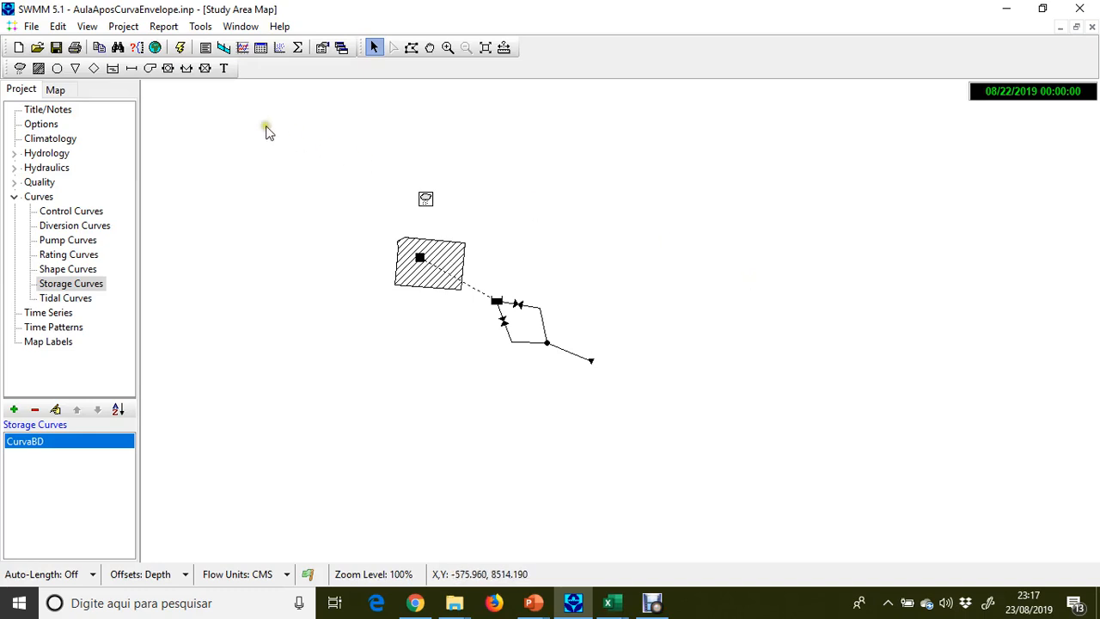
# Plot the depth of storage unit BD against elapsed time and examine how the basin fills and empties
pyautogui.click(243, 48)
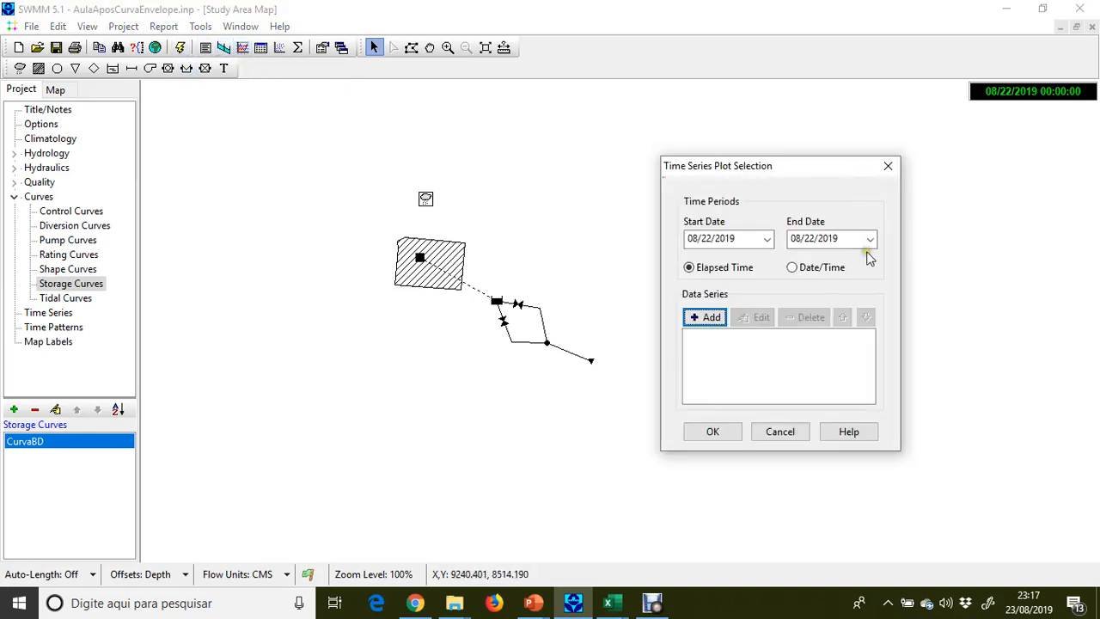
pyautogui.click(787, 431)
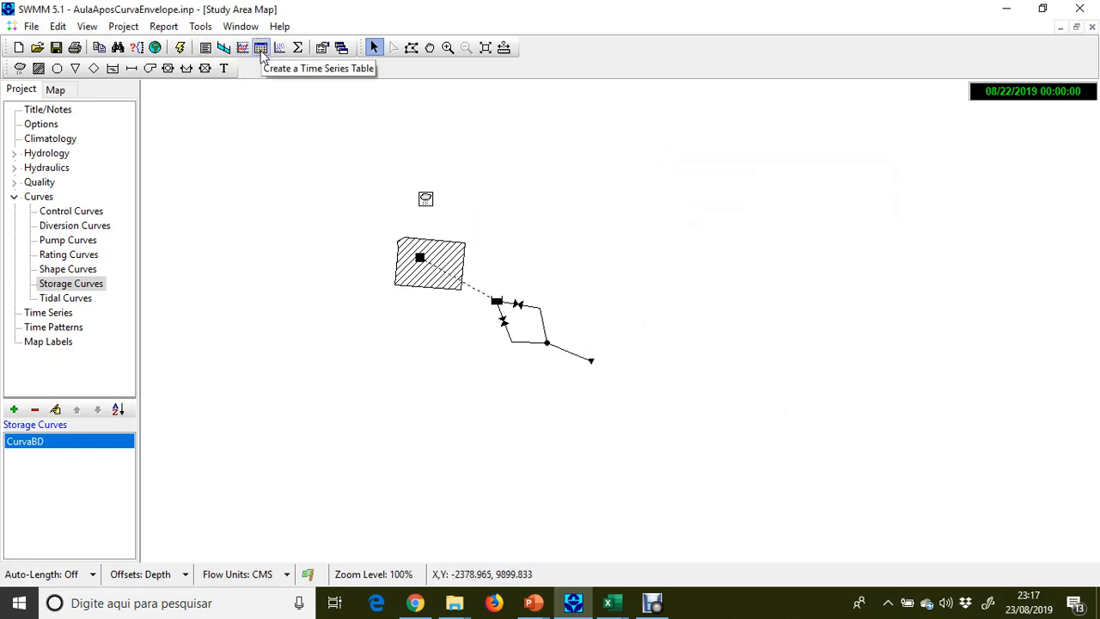
pyautogui.click(497, 302)
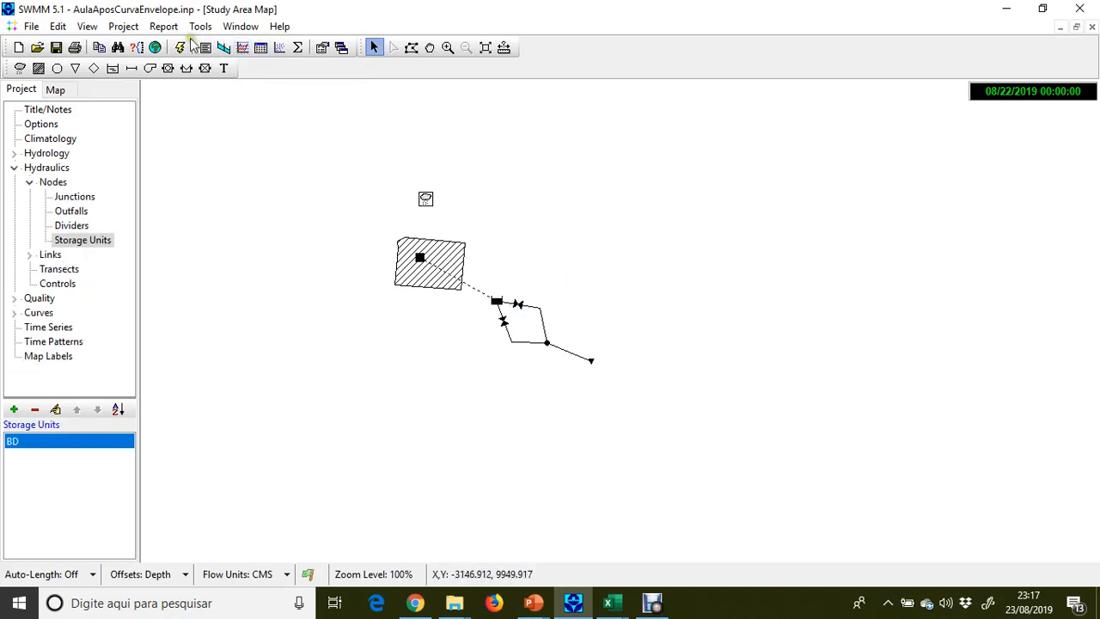
pyautogui.click(241, 49)
pyautogui.click(711, 429)
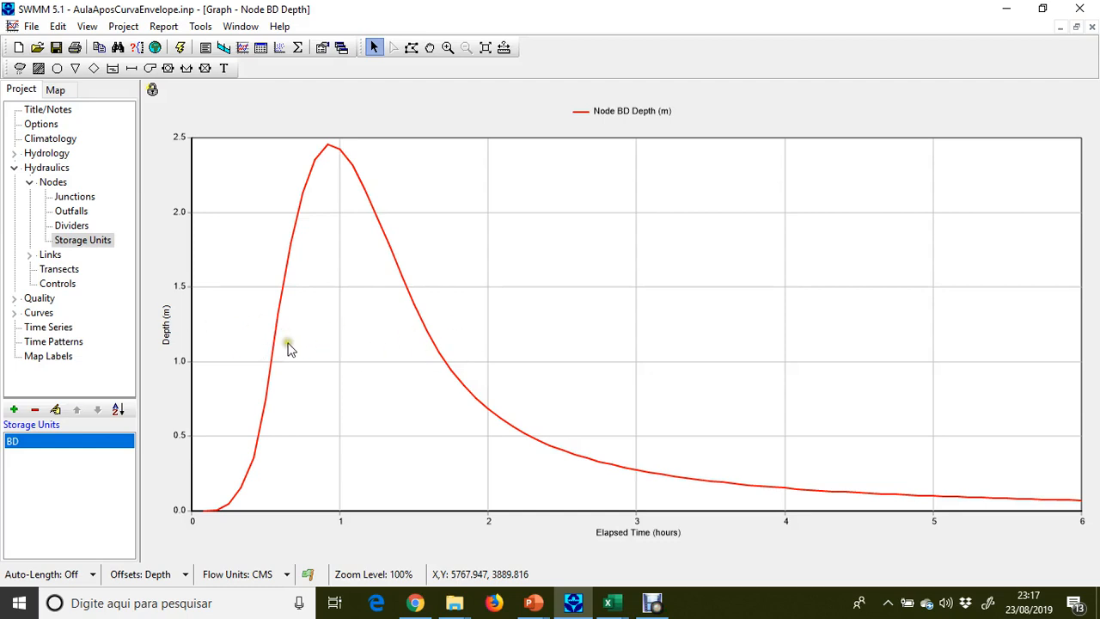
pyautogui.click(227, 434)
pyautogui.click(258, 436)
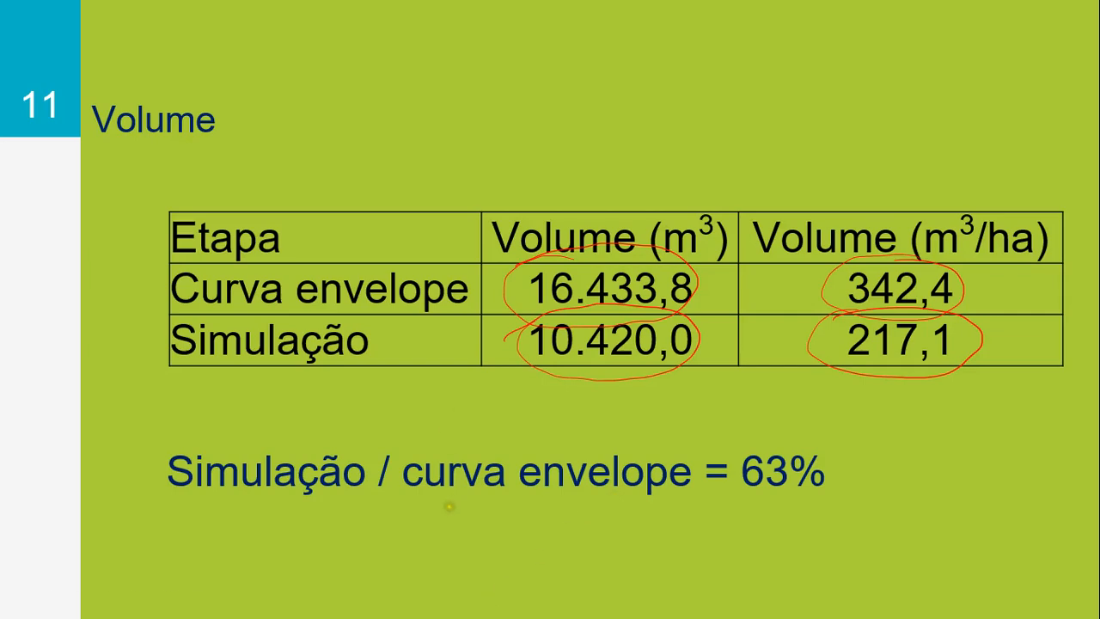
pyautogui.click(822, 427)
pyautogui.click(822, 427)
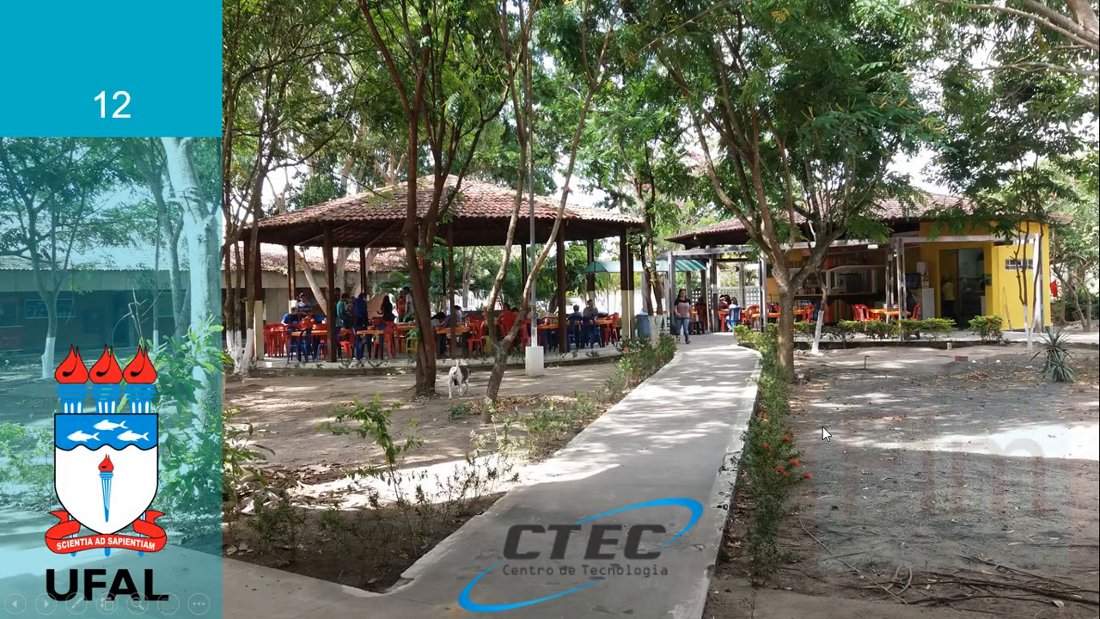